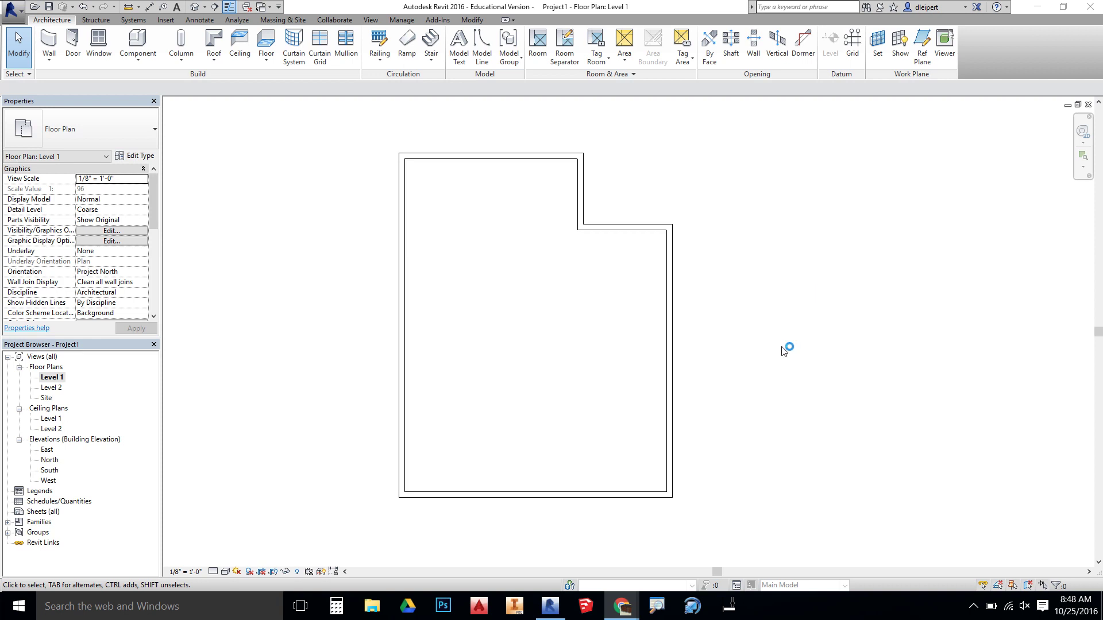
# - Show the L-shaped walls in the default 3D view, orbited to a lower front angle
pyautogui.press('XF86AudioMute')
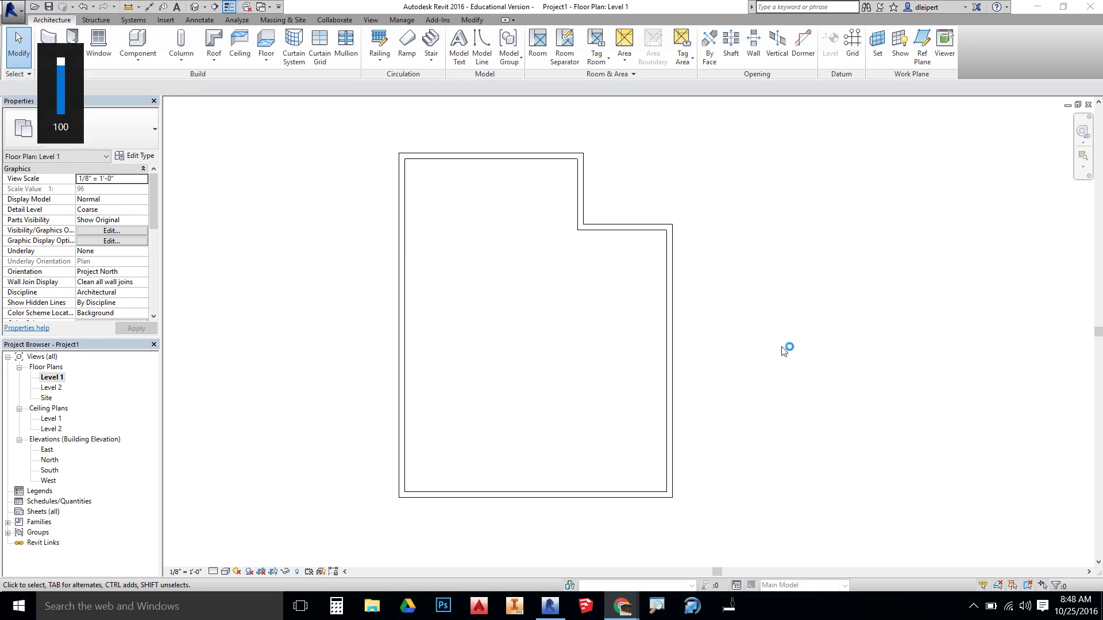
pyautogui.press('XF86AudioLowerVolume')
pyautogui.press('XF86AudioLowerVolume')
pyautogui.press('XF86AudioLowerVolume')
pyautogui.press('XF86AudioLowerVolume')
pyautogui.press('XF86AudioLowerVolume')
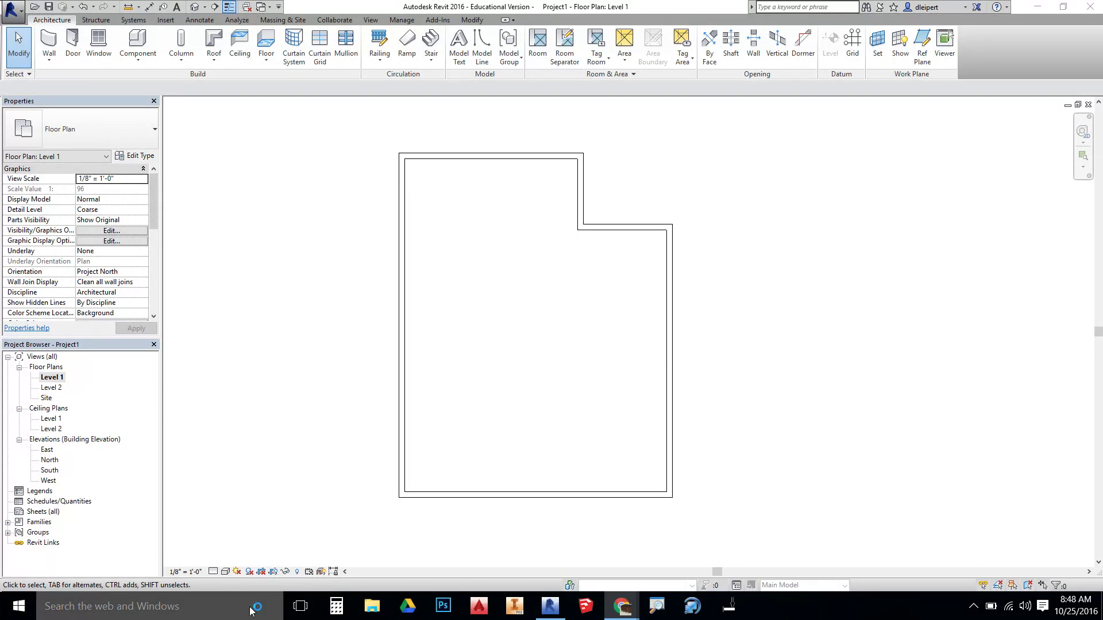
pyautogui.click(196, 6)
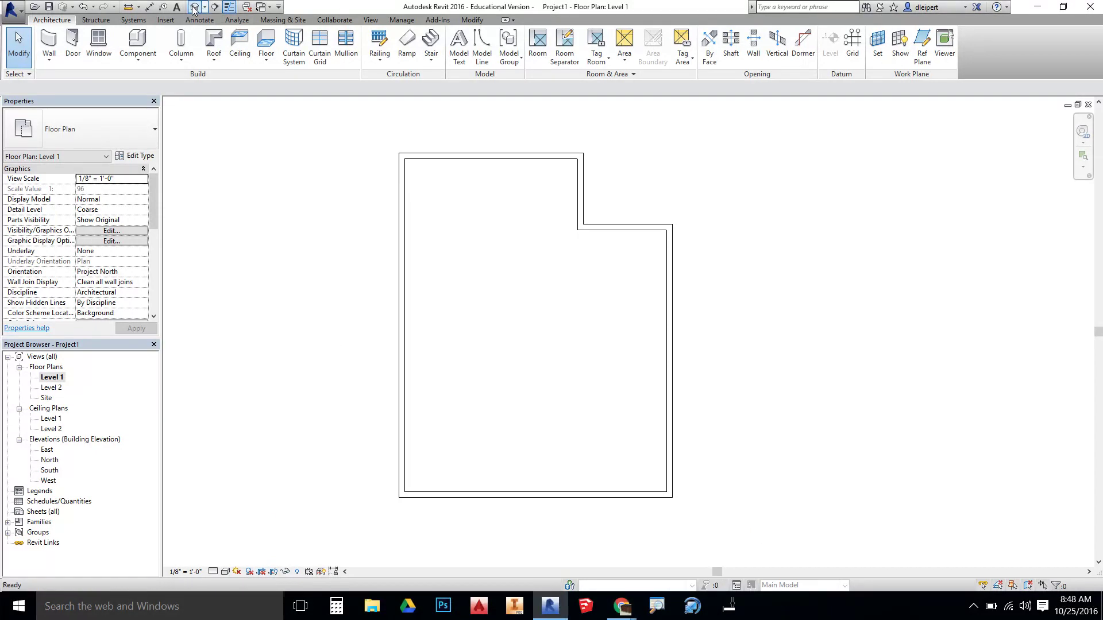
pyautogui.keyDown('shift'); pyautogui.moveTo(569, 394); pyautogui.dragTo(563, 365, button='middle'); pyautogui.keyUp('shift')
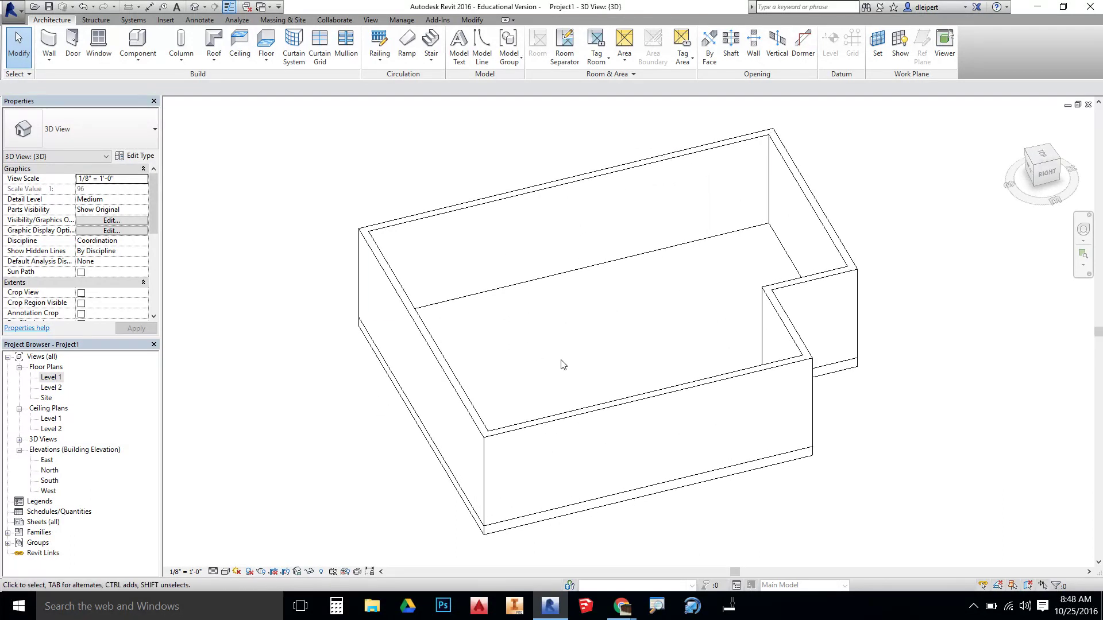
# - Switch to the East elevation showing Levels 1 and 2, and begin placing a new level
pyautogui.click(57, 378)
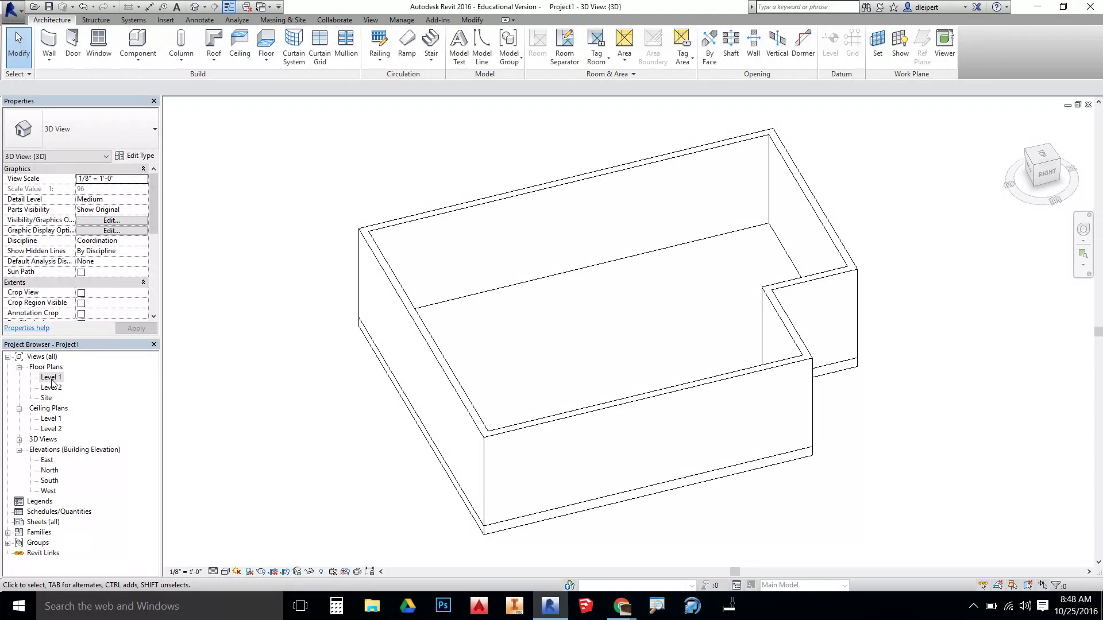
pyautogui.doubleClick(48, 461)
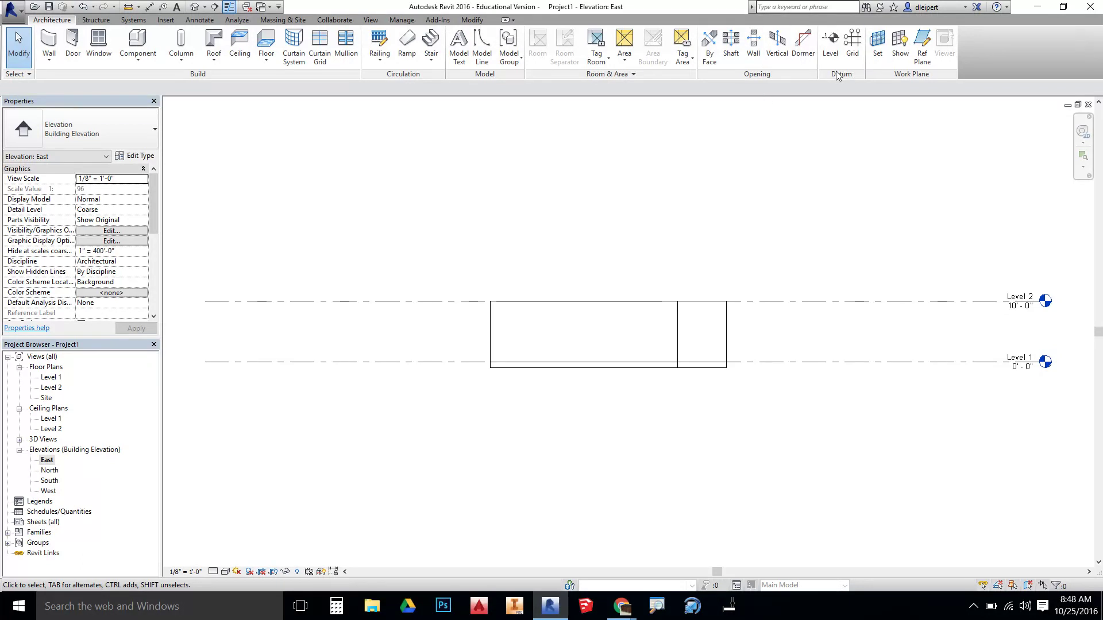
pyautogui.click(834, 38)
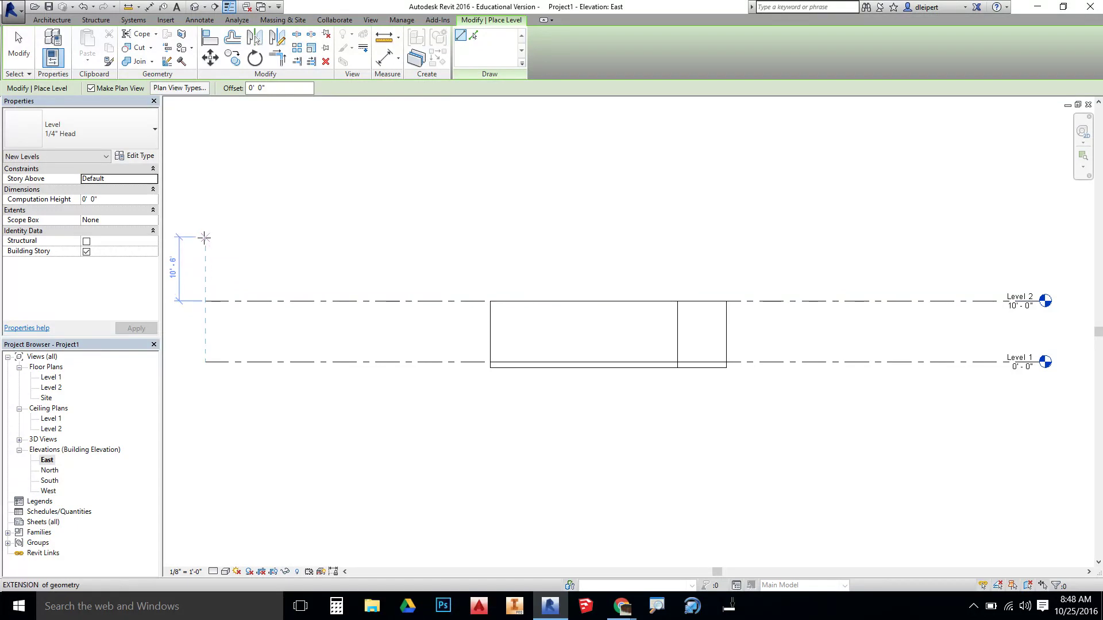
# - Draw a Level 3 line across the East elevation and set its elevation to 20' - 0"
pyautogui.click(205, 242)
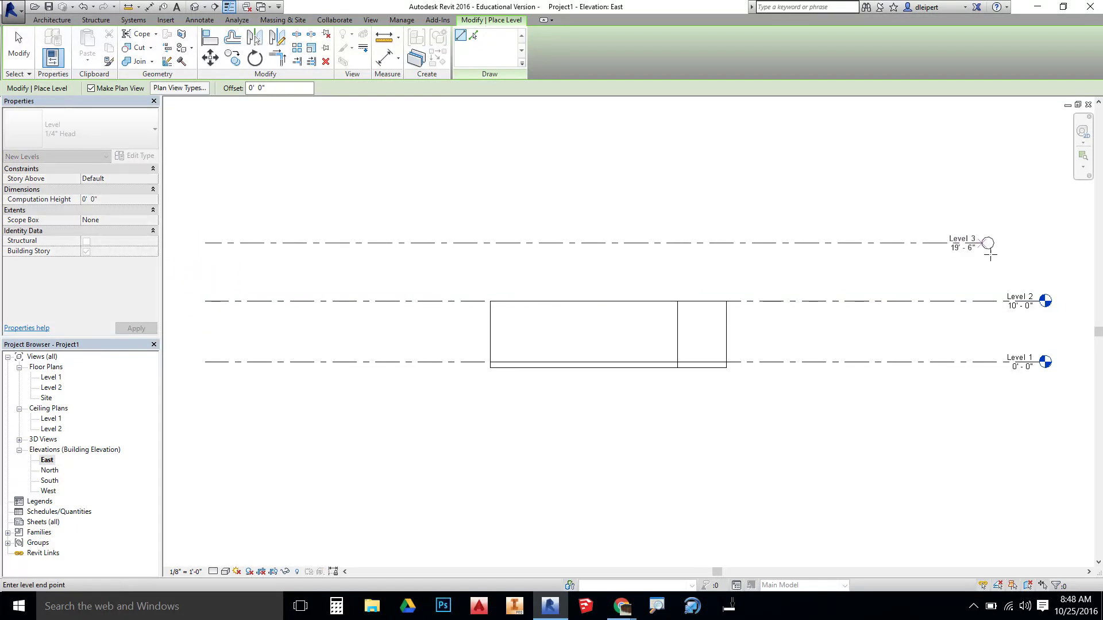
pyautogui.click(1038, 243)
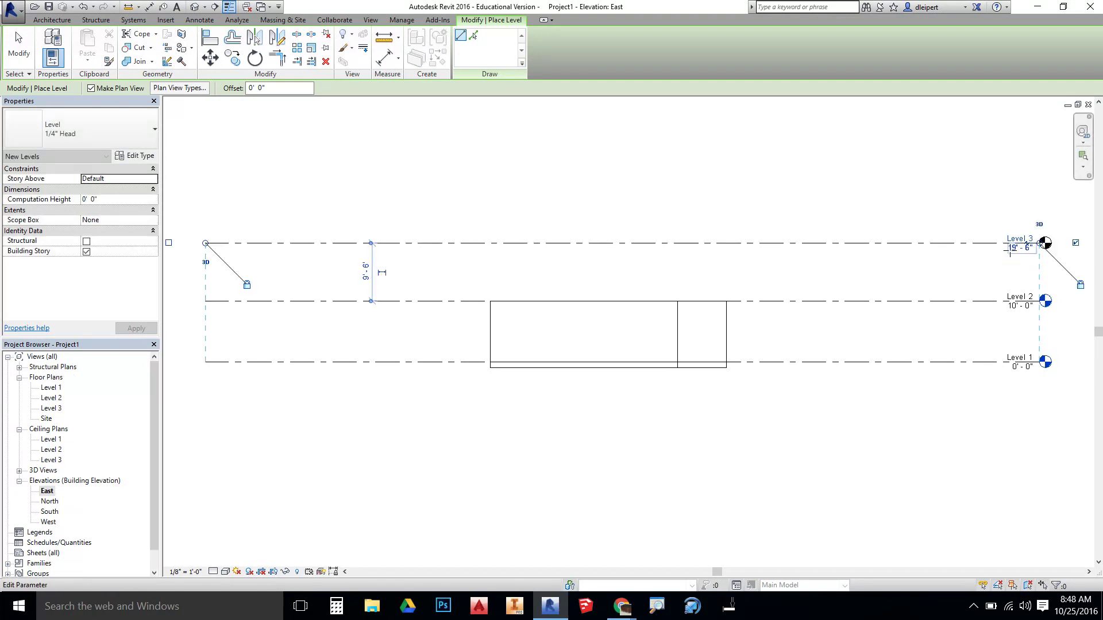
pyautogui.press('Escape')
pyautogui.press('Escape')
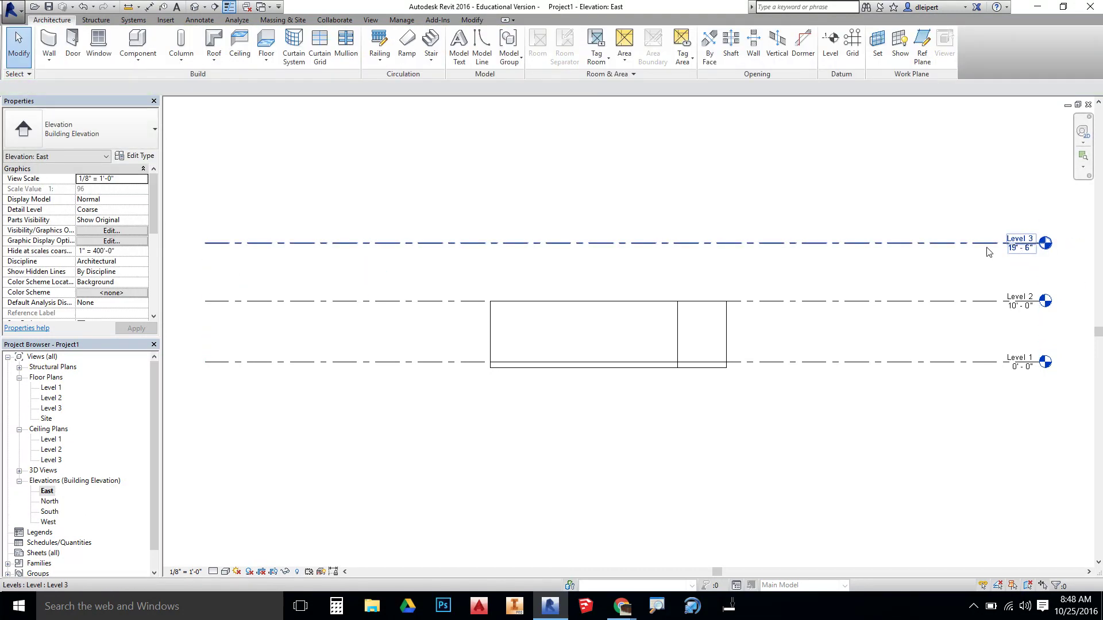
pyautogui.click(1016, 251)
pyautogui.click(1017, 249)
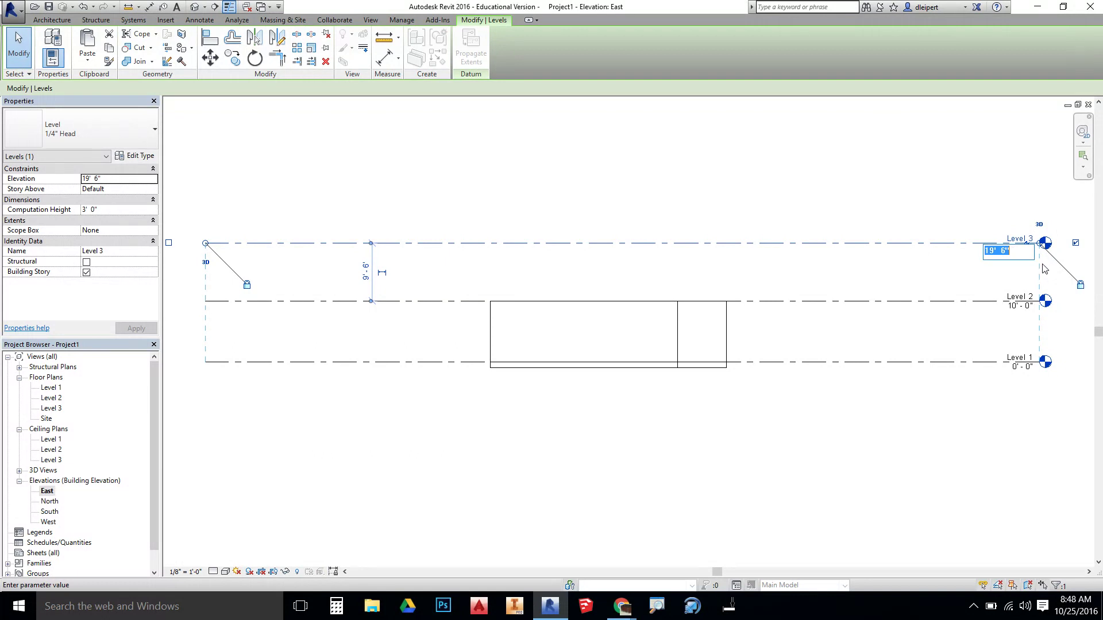
pyautogui.write('20')
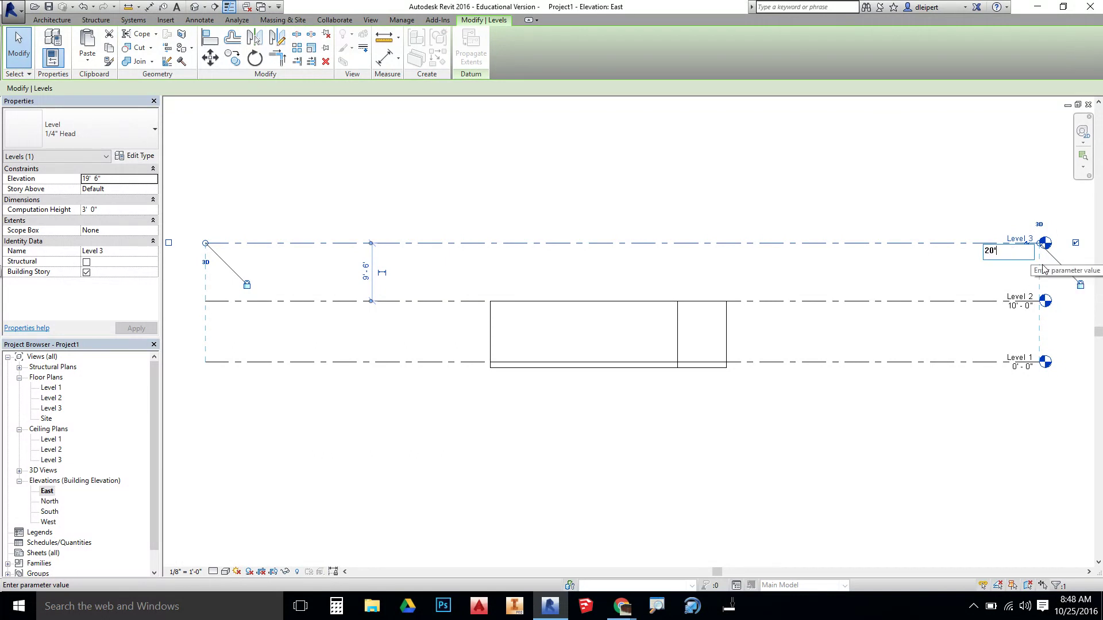
pyautogui.press('Return')
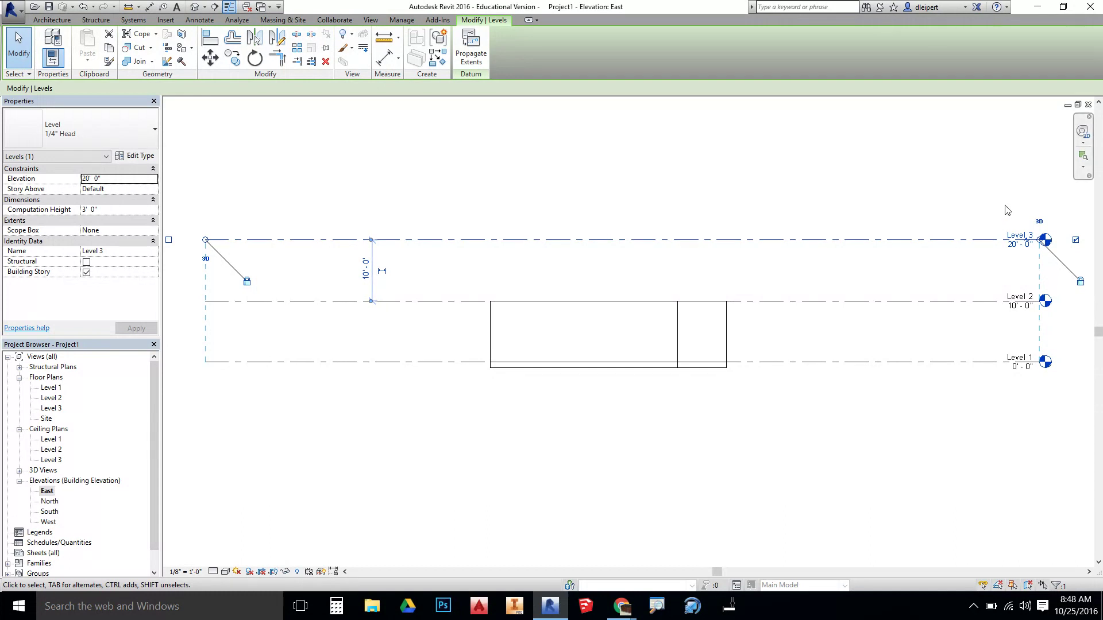
pyautogui.click(859, 266)
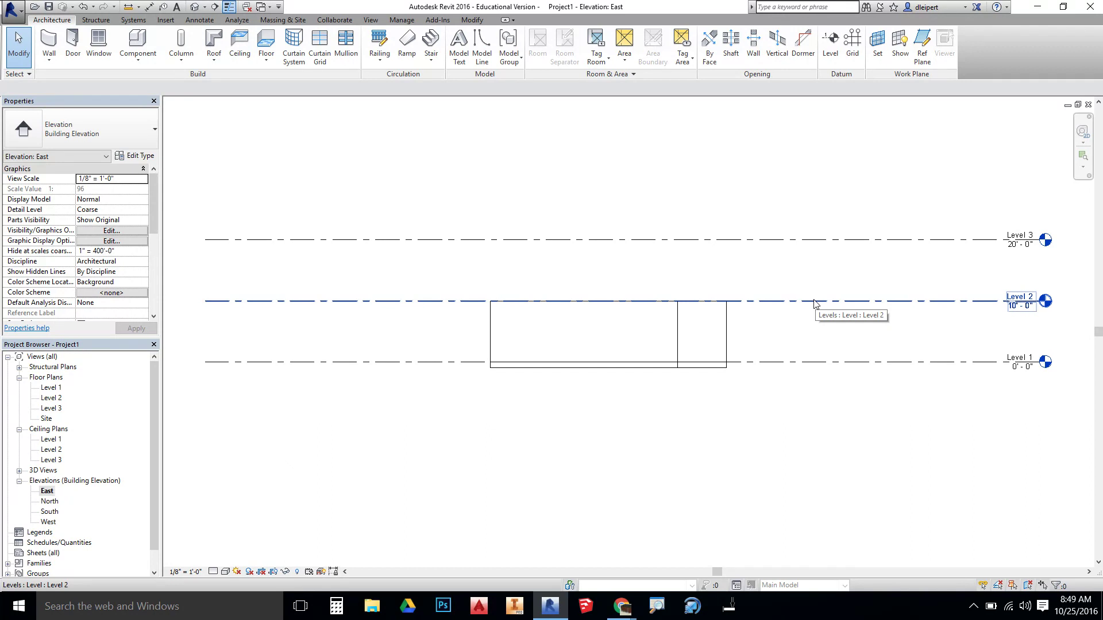
# - Open the Level 2 floor plan and scroll through its view Properties
pyautogui.doubleClick(52, 398)
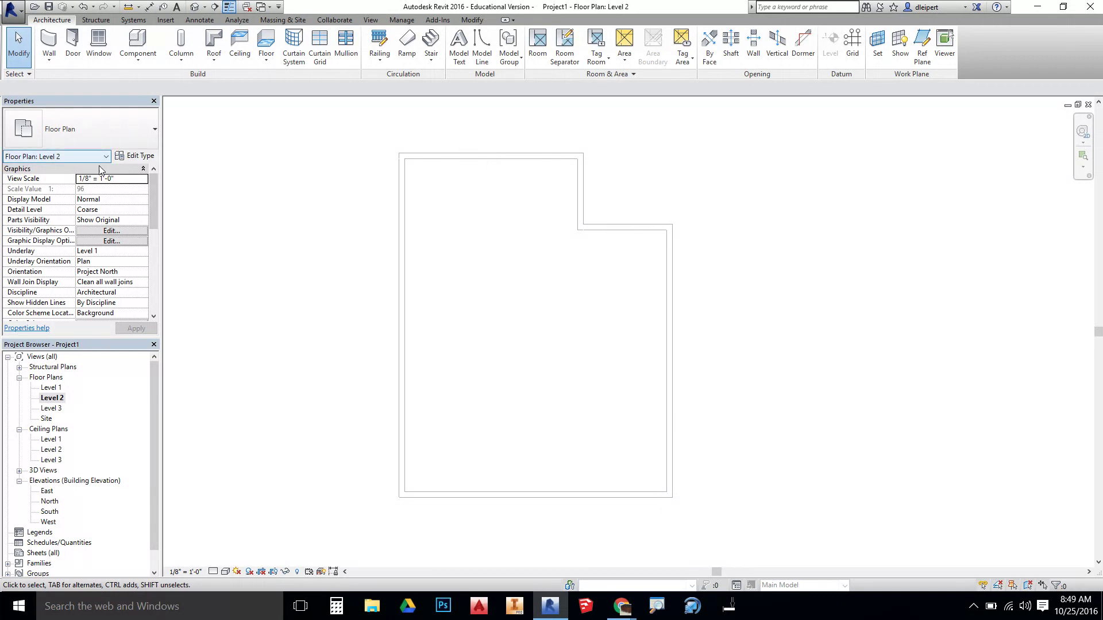
pyautogui.moveTo(151, 198); pyautogui.dragTo(156, 236)
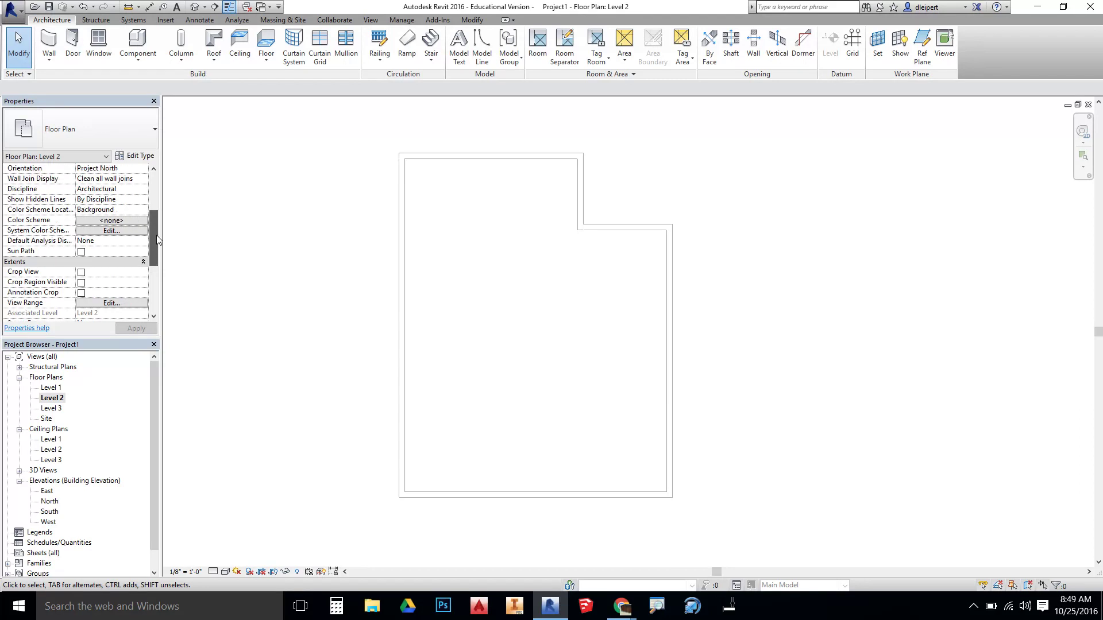
pyautogui.scroll(5, 156, 236)
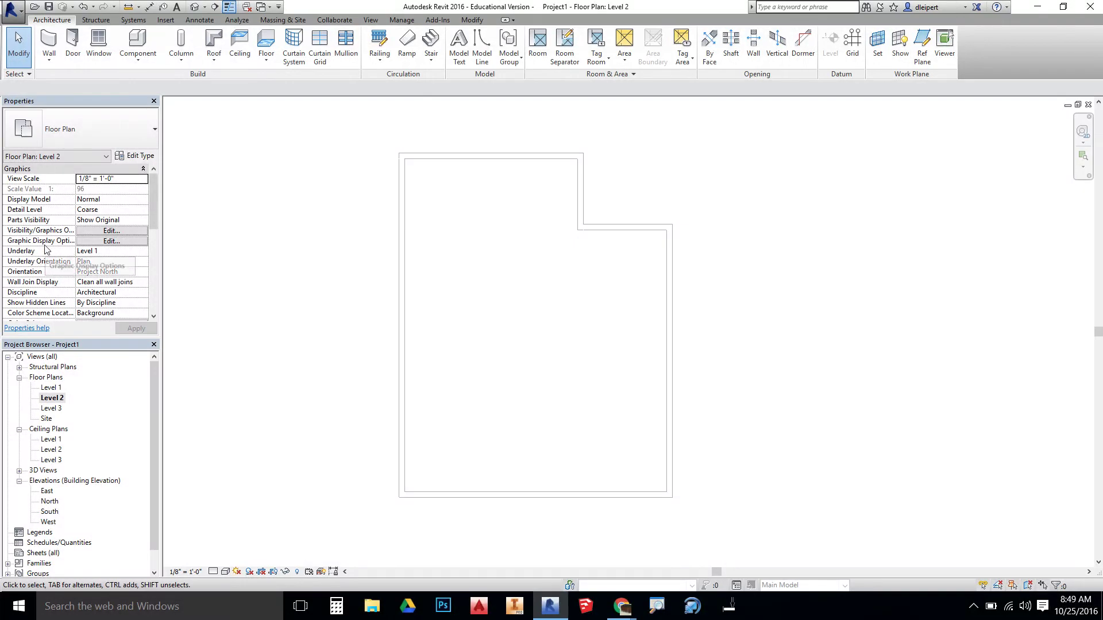
pyautogui.click(102, 251)
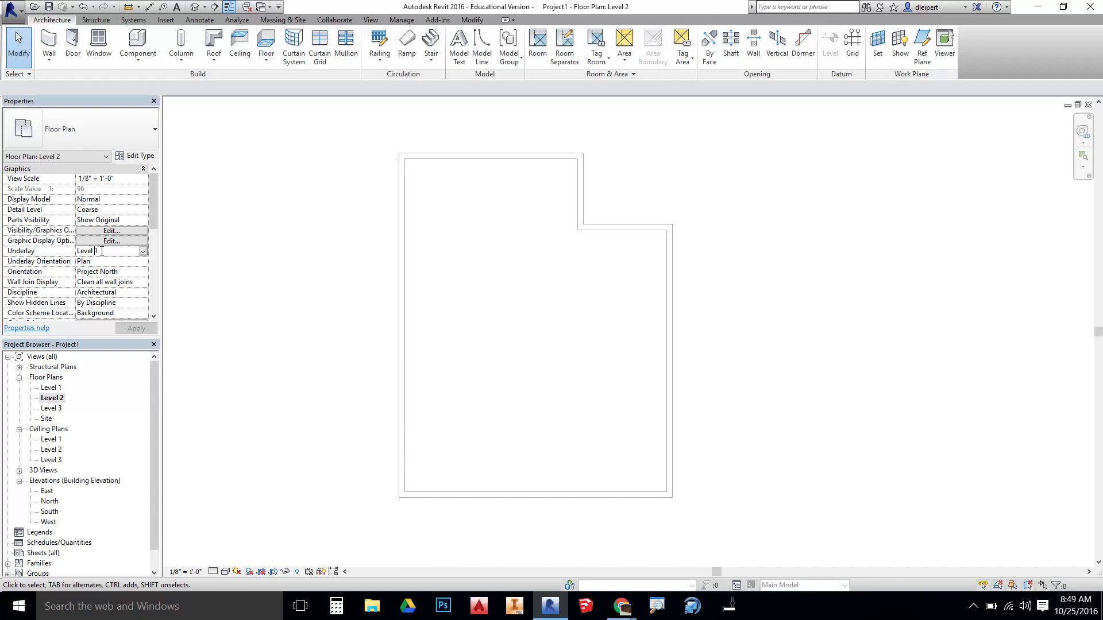
pyautogui.click(142, 251)
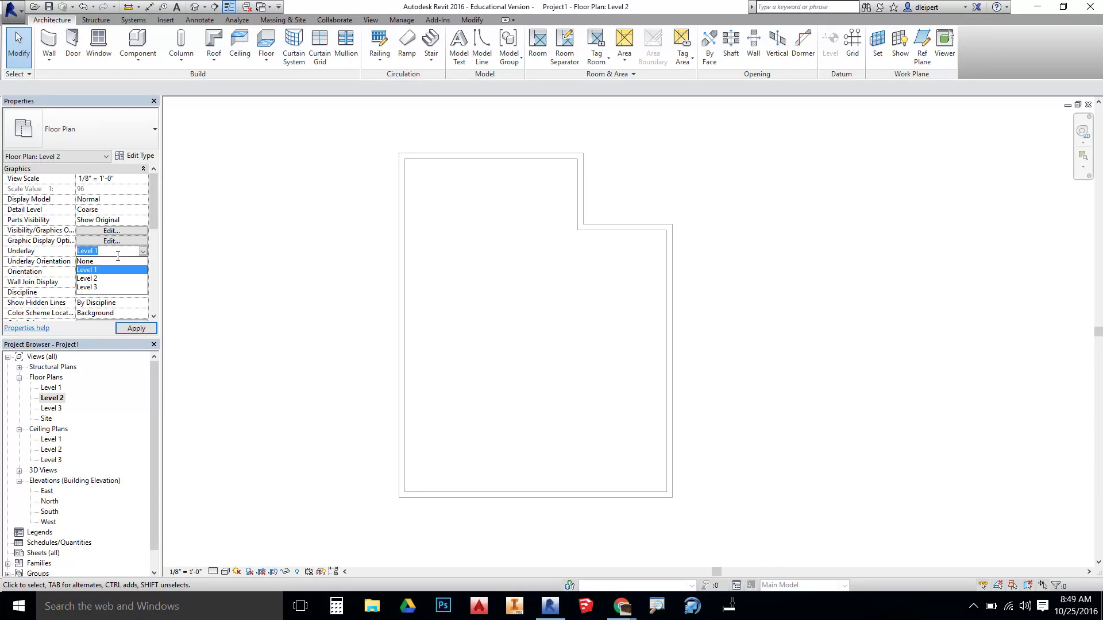
pyautogui.click(115, 262)
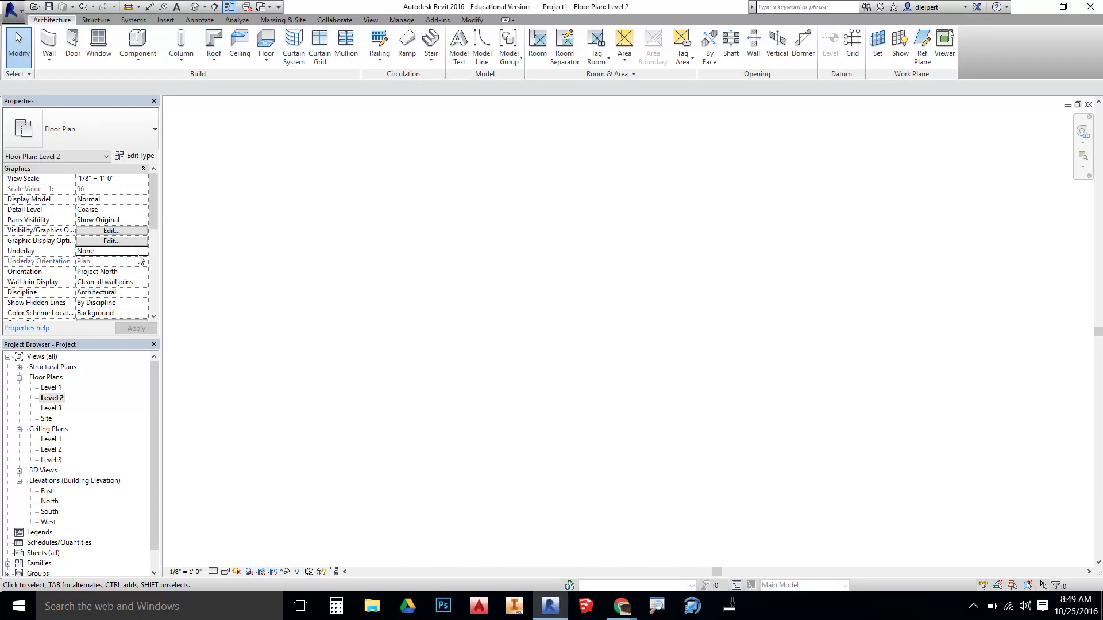
pyautogui.click(143, 252)
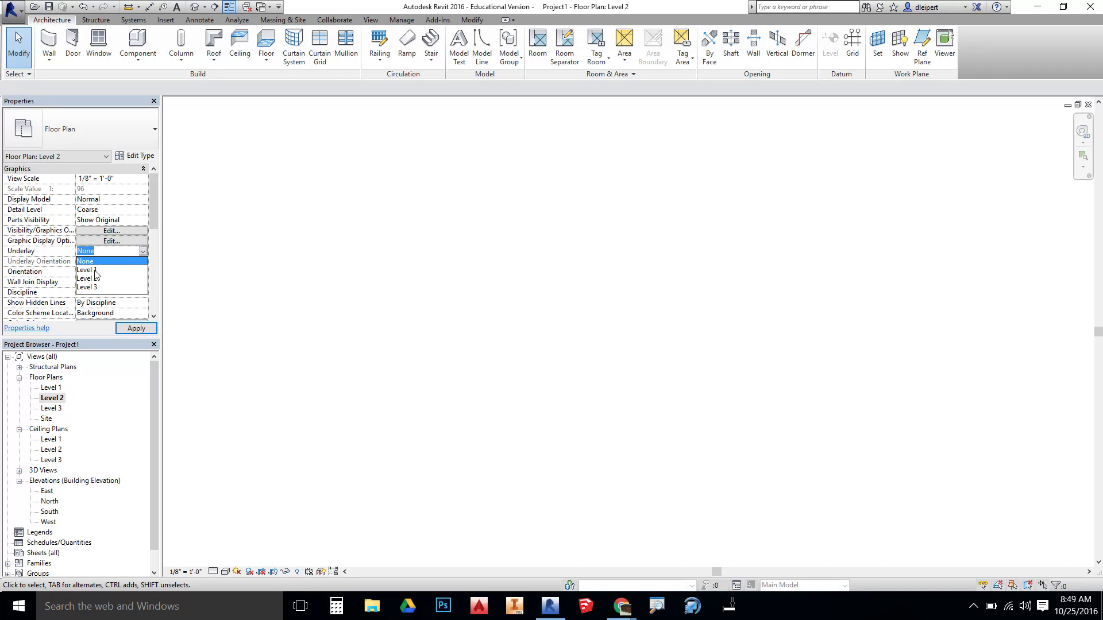
pyautogui.click(105, 272)
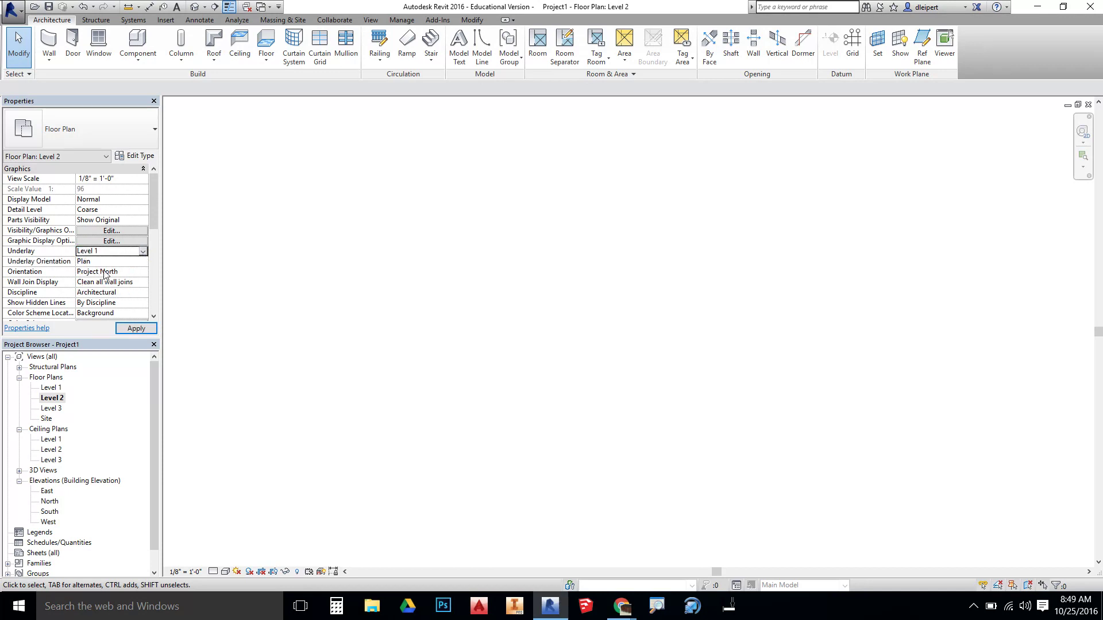
pyautogui.click(136, 328)
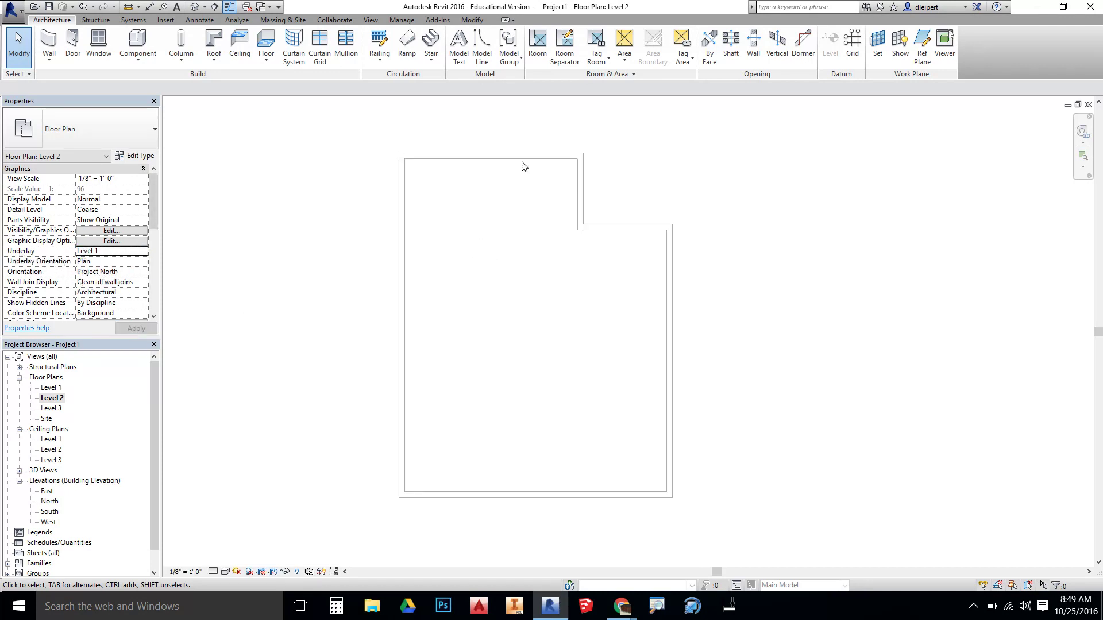
# - Start a Stair by Component with Base Level set to Level 1 and Top Level to Level 2
pyautogui.click(432, 61)
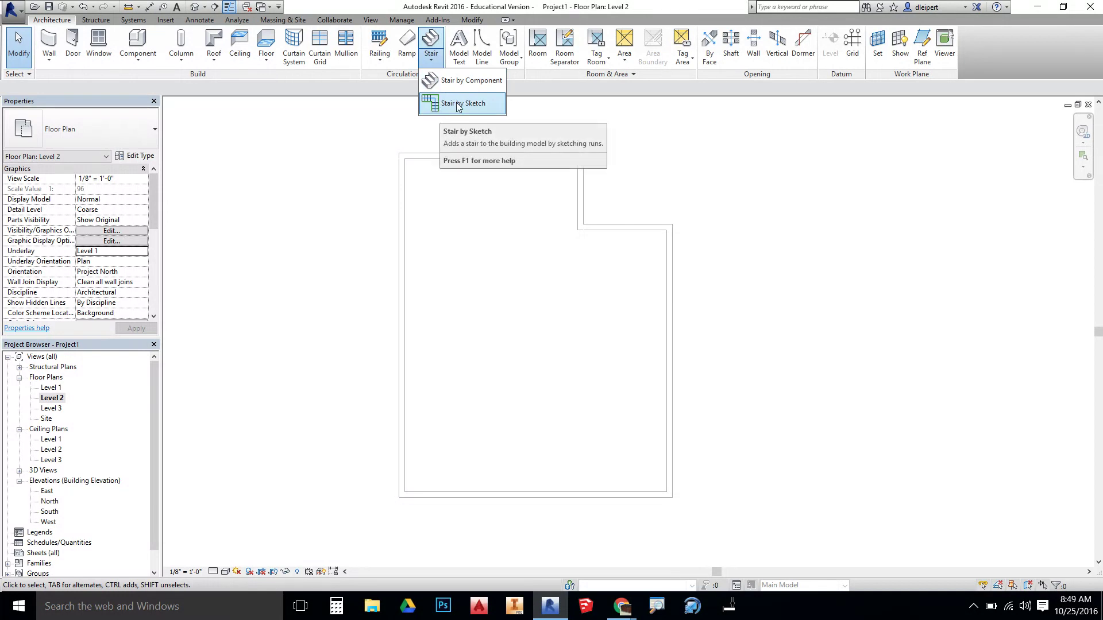
pyautogui.click(450, 81)
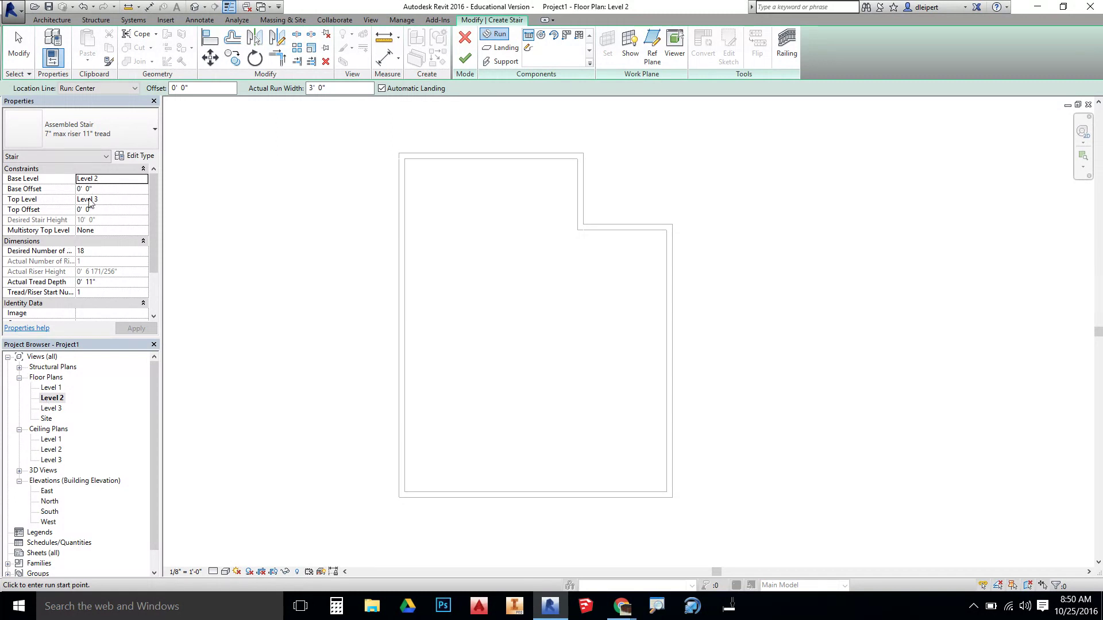
pyautogui.click(98, 179)
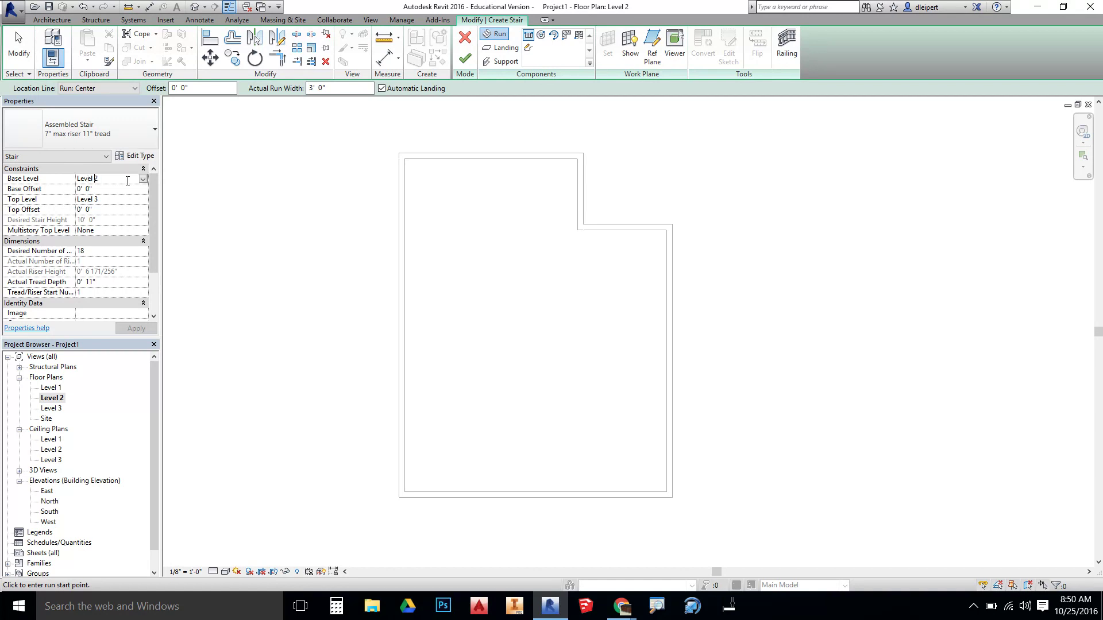
pyautogui.click(142, 179)
pyautogui.click(92, 189)
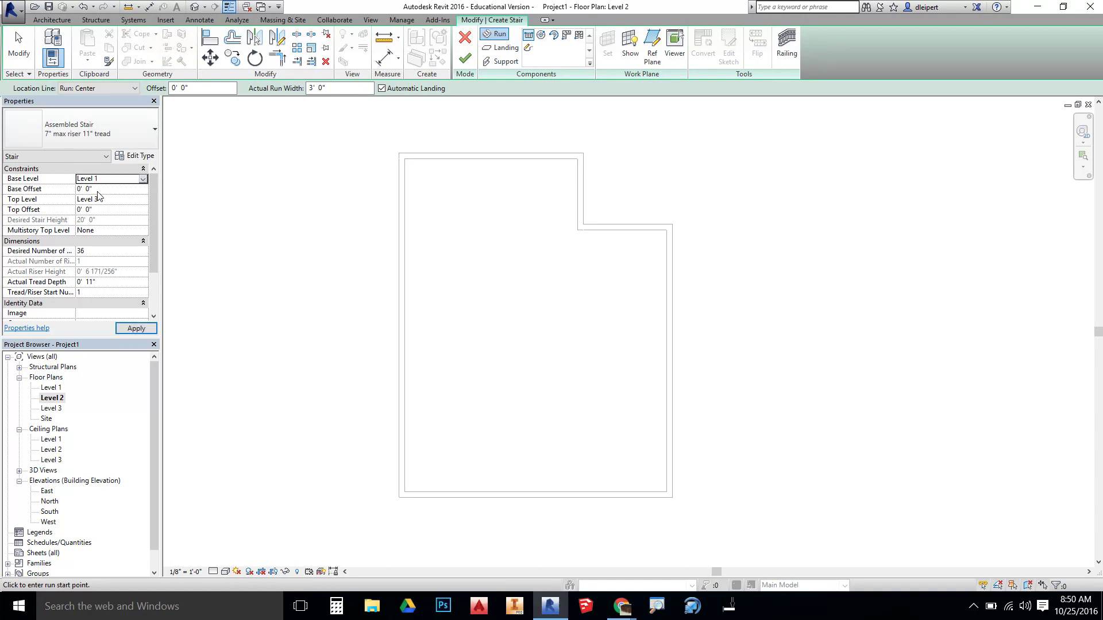
pyautogui.click(97, 199)
pyautogui.click(120, 201)
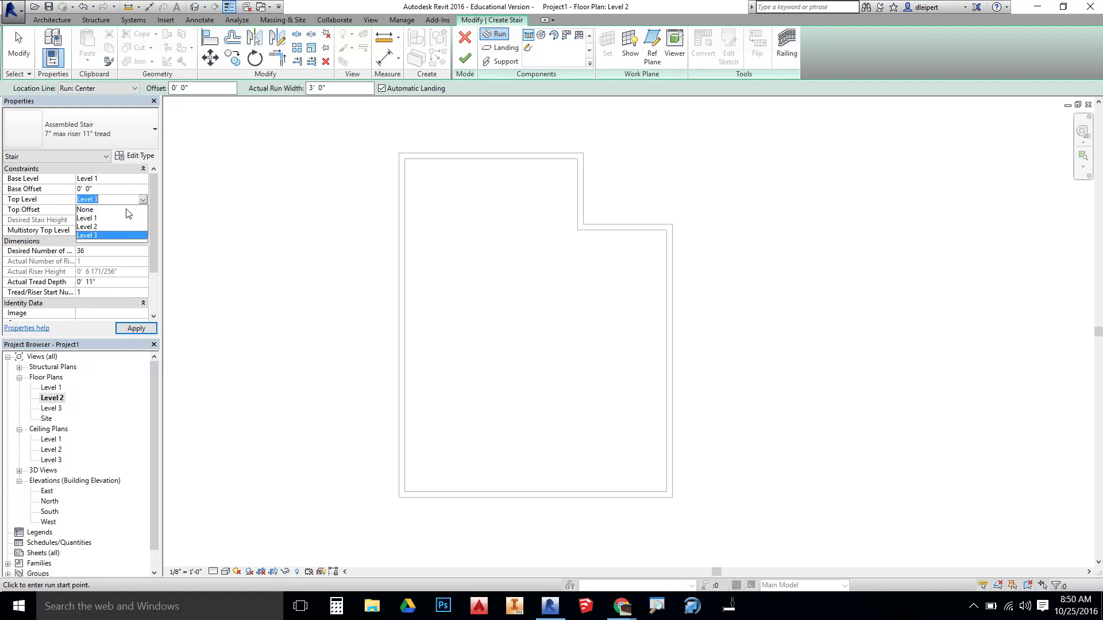
pyautogui.click(101, 227)
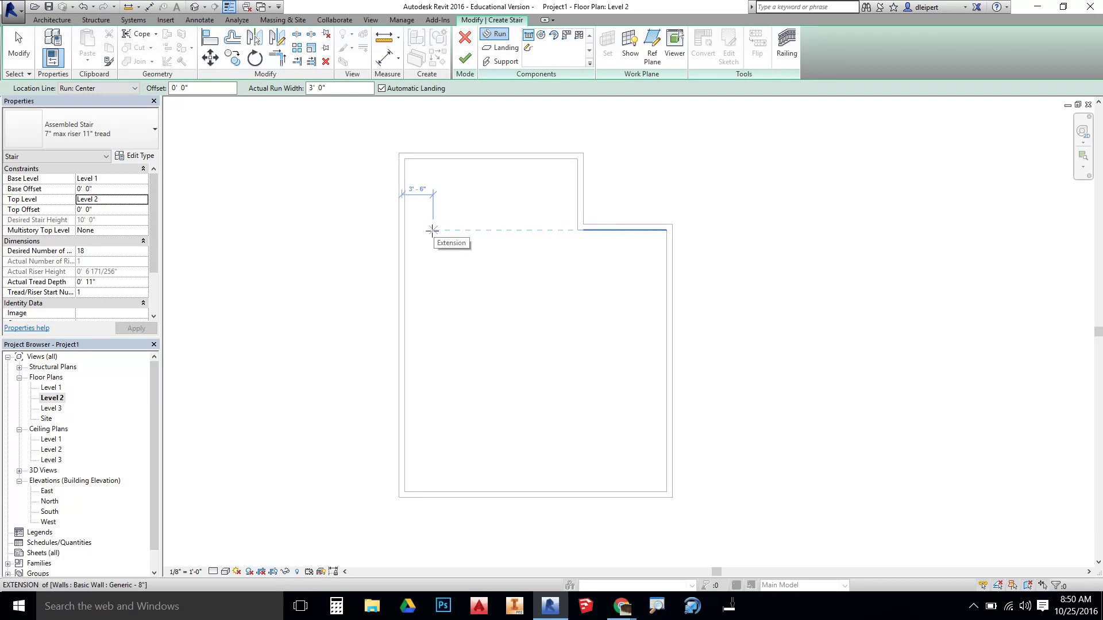
# - Sketch an 11-riser run down the left wall, then a landing and a 7-riser run rightward
pyautogui.click(432, 231)
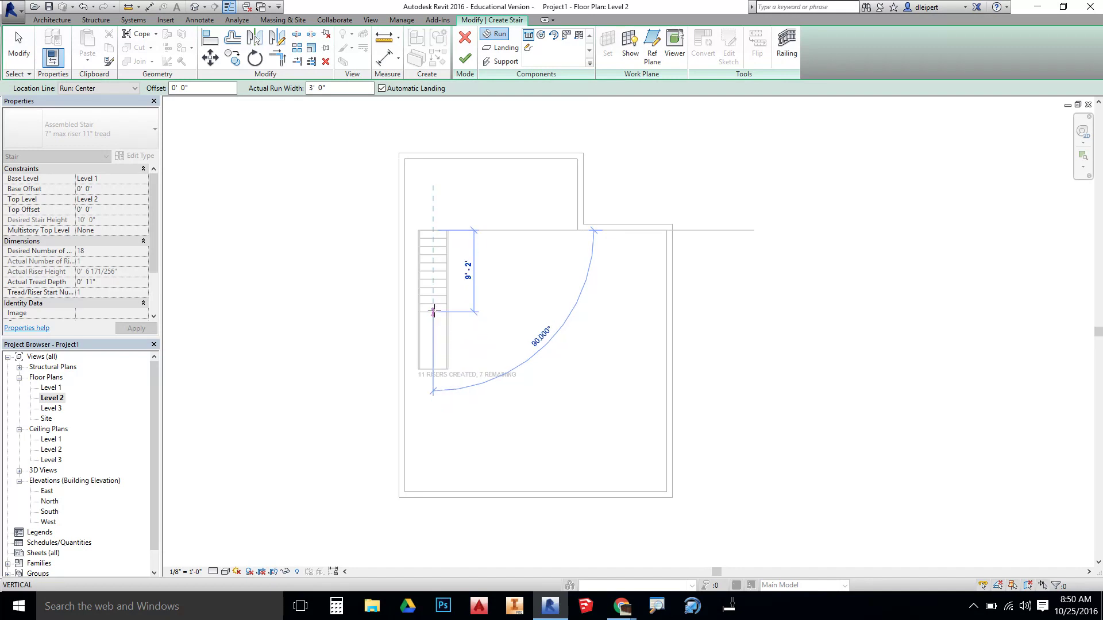
pyautogui.click(434, 312)
pyautogui.click(434, 312)
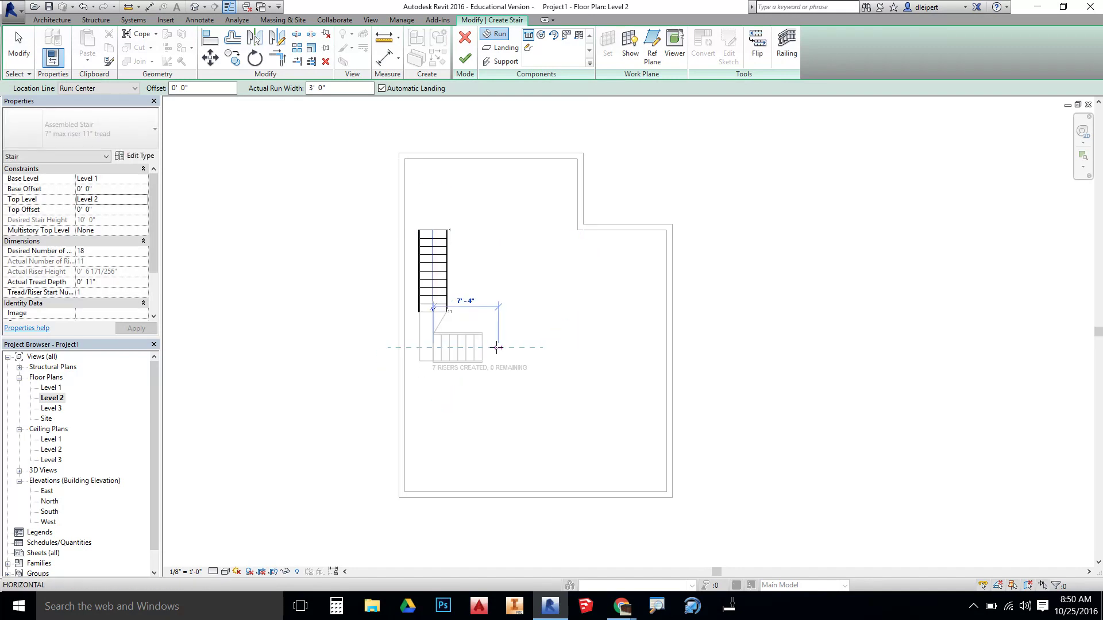
pyautogui.click(527, 347)
pyautogui.press('Escape')
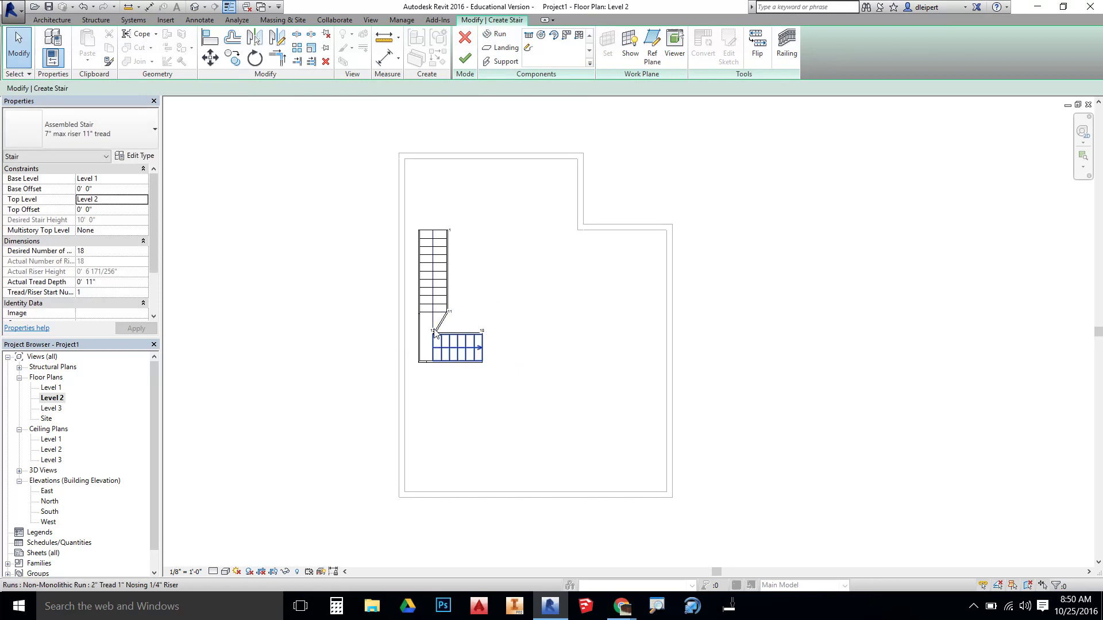
# - Undo the second stair run and delete the first, clearing the stair sketch
pyautogui.click(438, 333)
pyautogui.scroll(6, 438, 332)
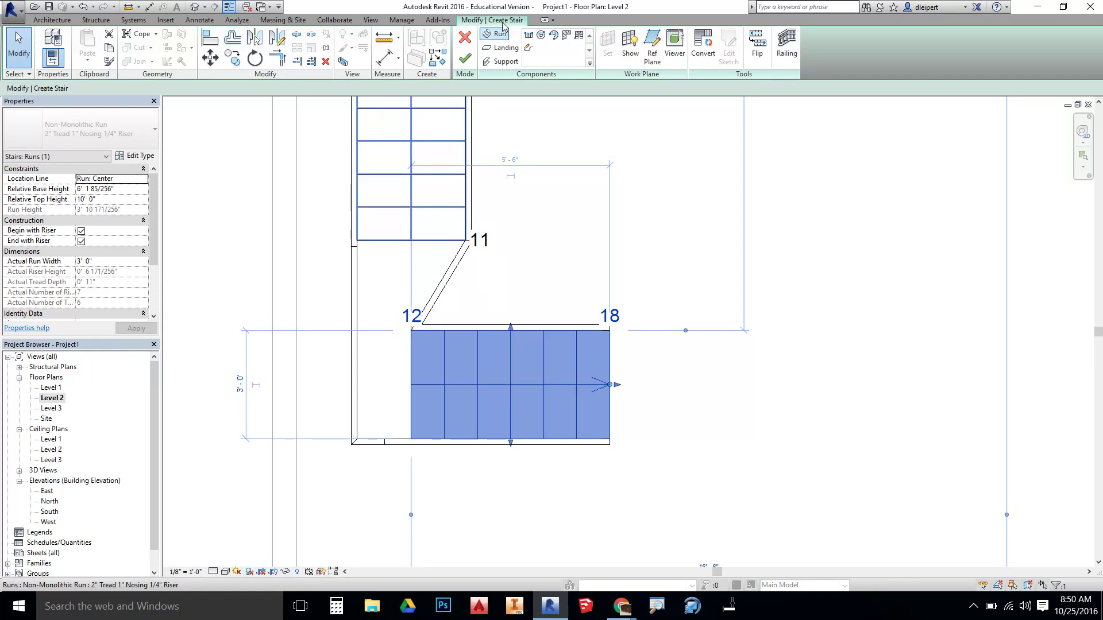
pyautogui.click(83, 8)
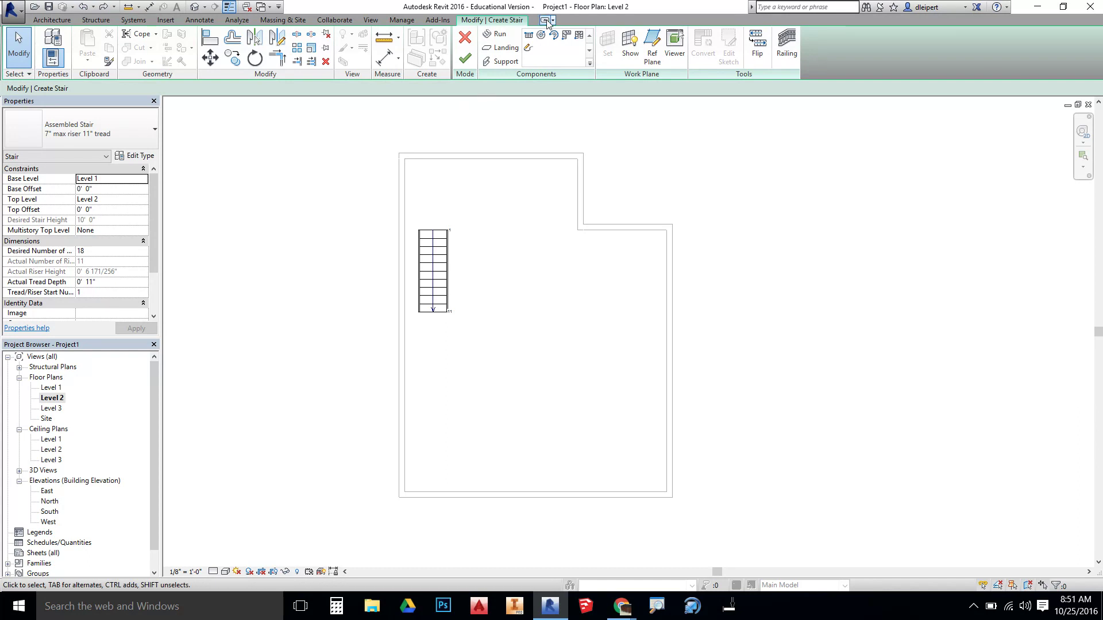
pyautogui.click(439, 311)
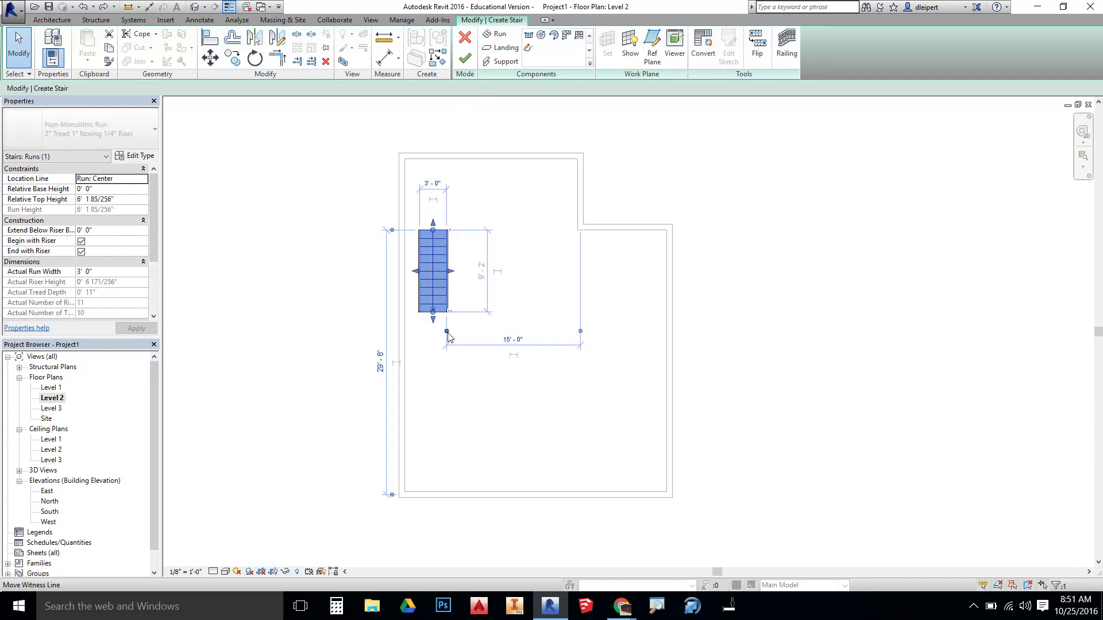
pyautogui.press('Delete')
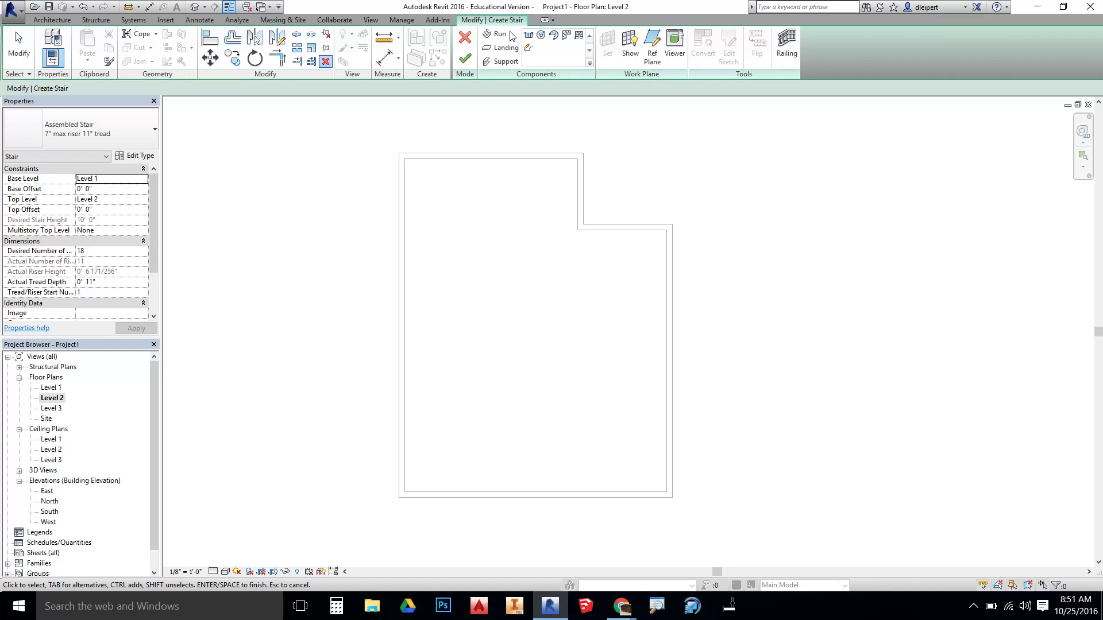
# - Redraw the stair as an 8-riser run down from the top-left, turning right for 18 risers
pyautogui.click(495, 34)
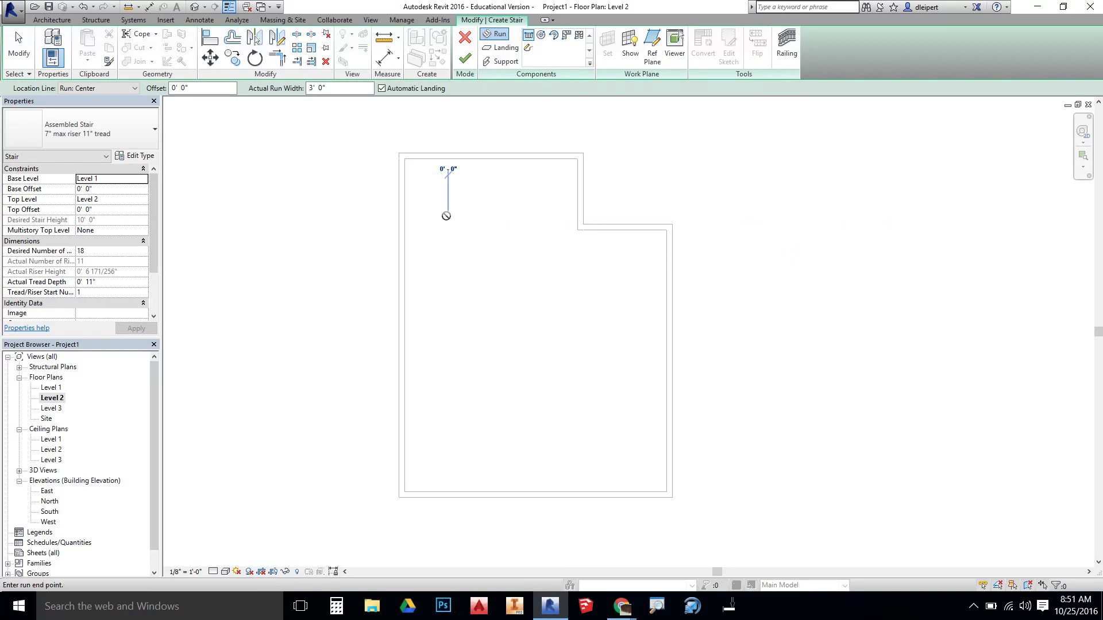
pyautogui.click(448, 217)
pyautogui.click(448, 274)
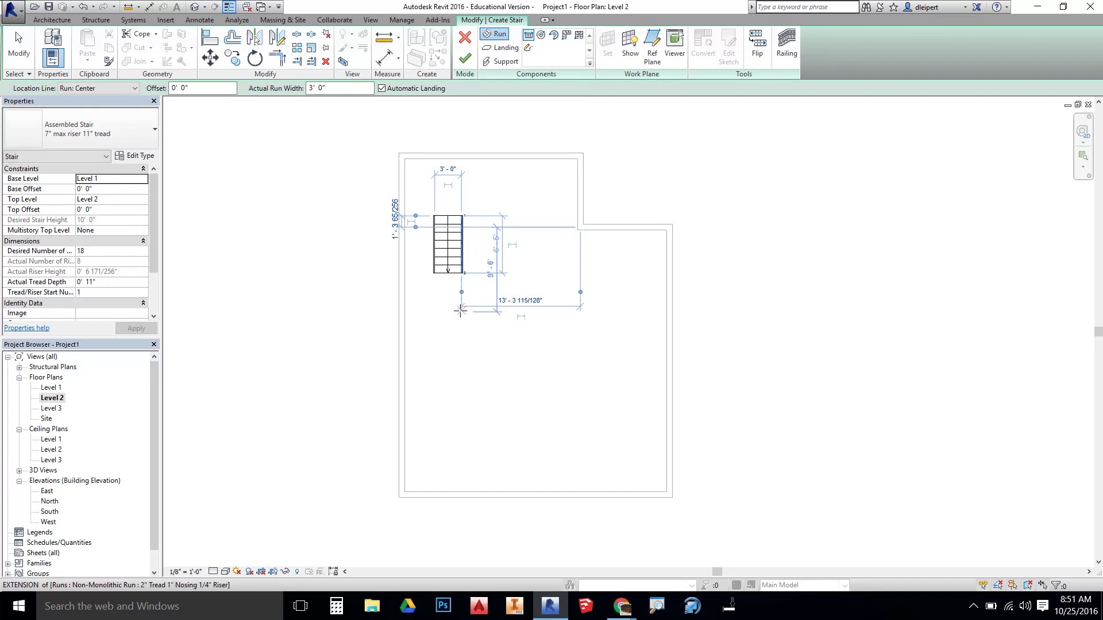
pyautogui.click(461, 312)
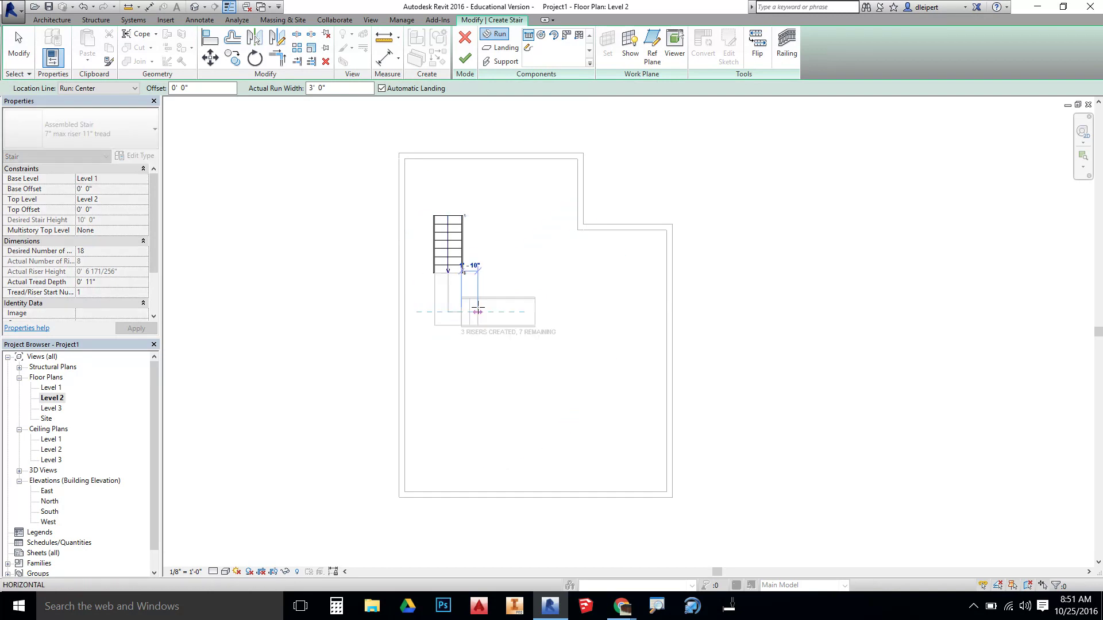
pyautogui.click(535, 312)
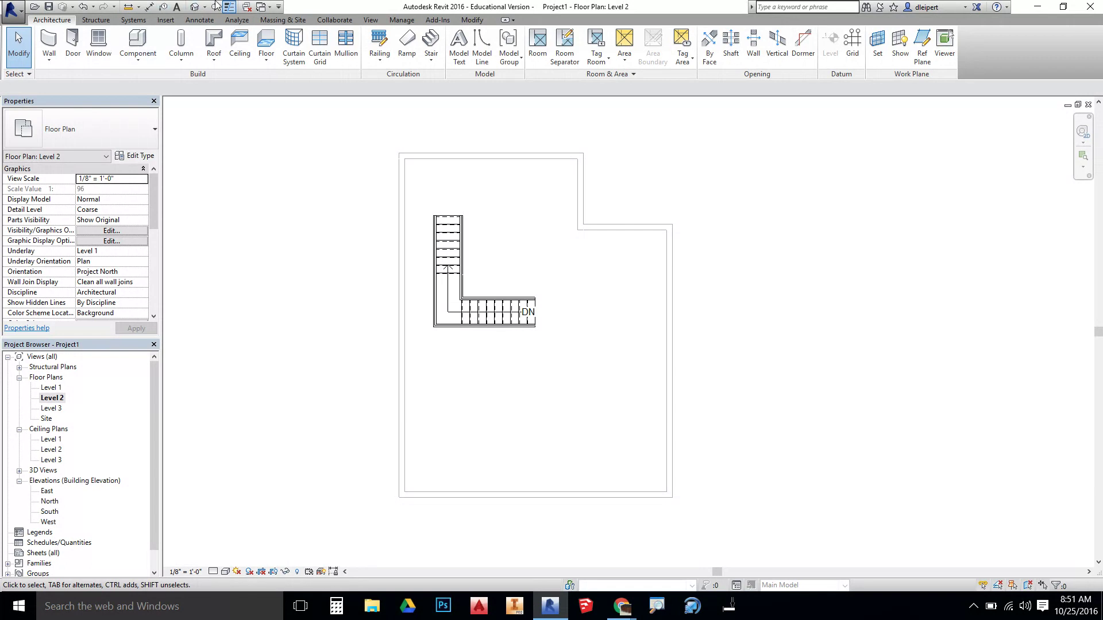
pyautogui.click(195, 7)
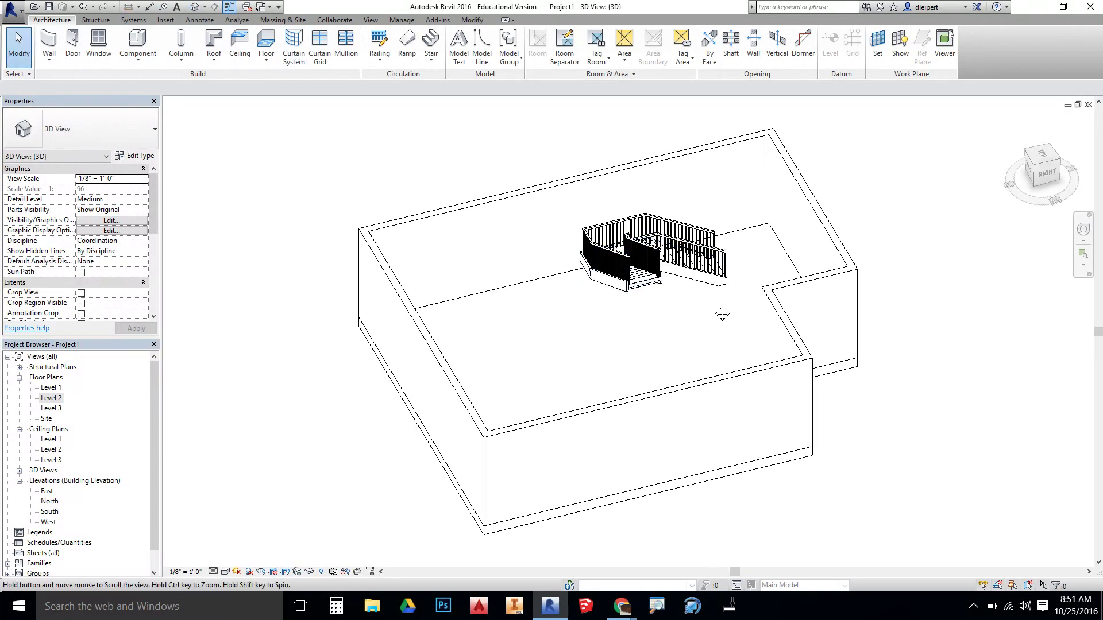
pyautogui.keyDown('shift'); pyautogui.moveTo(721, 313); pyautogui.dragTo(766, 406, button='middle'); pyautogui.keyUp('shift')
pyautogui.doubleClick(52, 397)
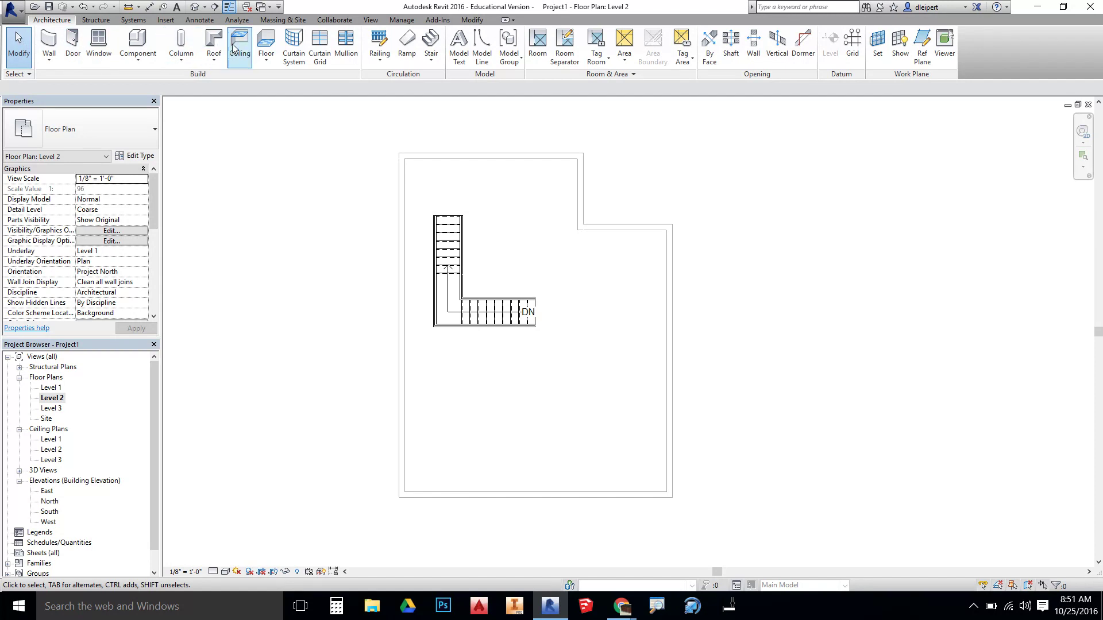
# - Start a second stair from Level 1 to Level 2 and sketch a straight run along the right wall
pyautogui.click(423, 39)
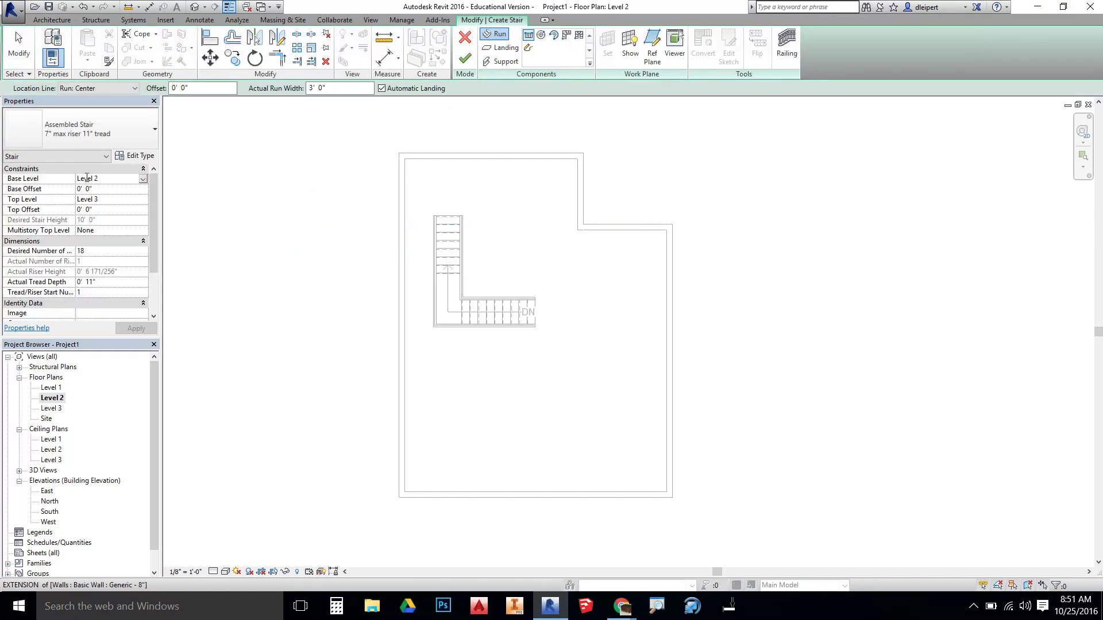
pyautogui.click(142, 179)
pyautogui.click(87, 189)
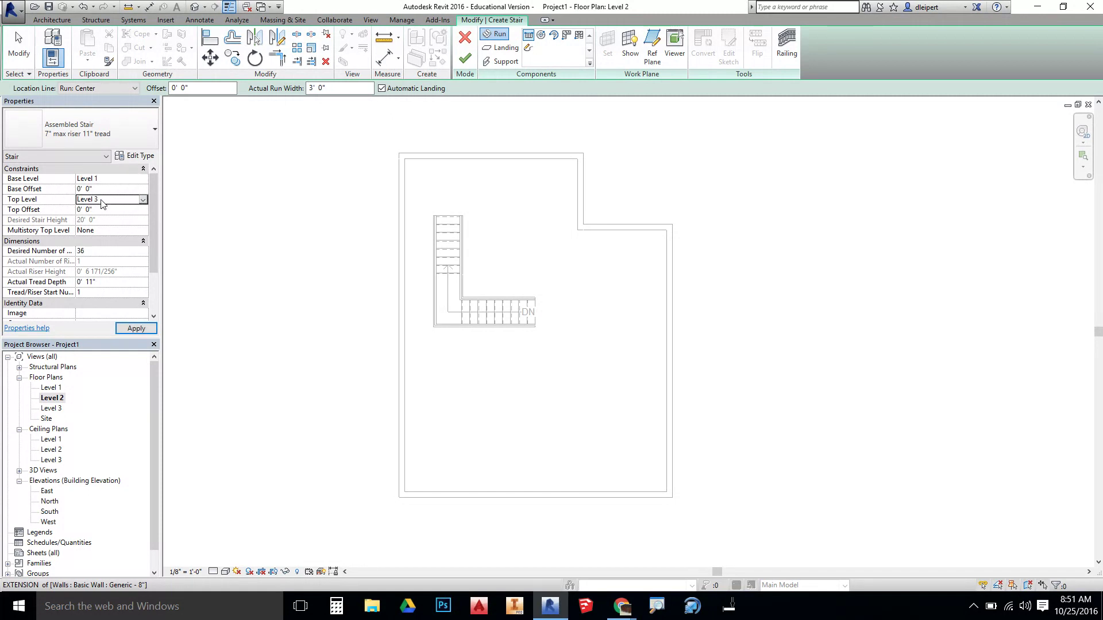
pyautogui.click(143, 200)
pyautogui.click(104, 227)
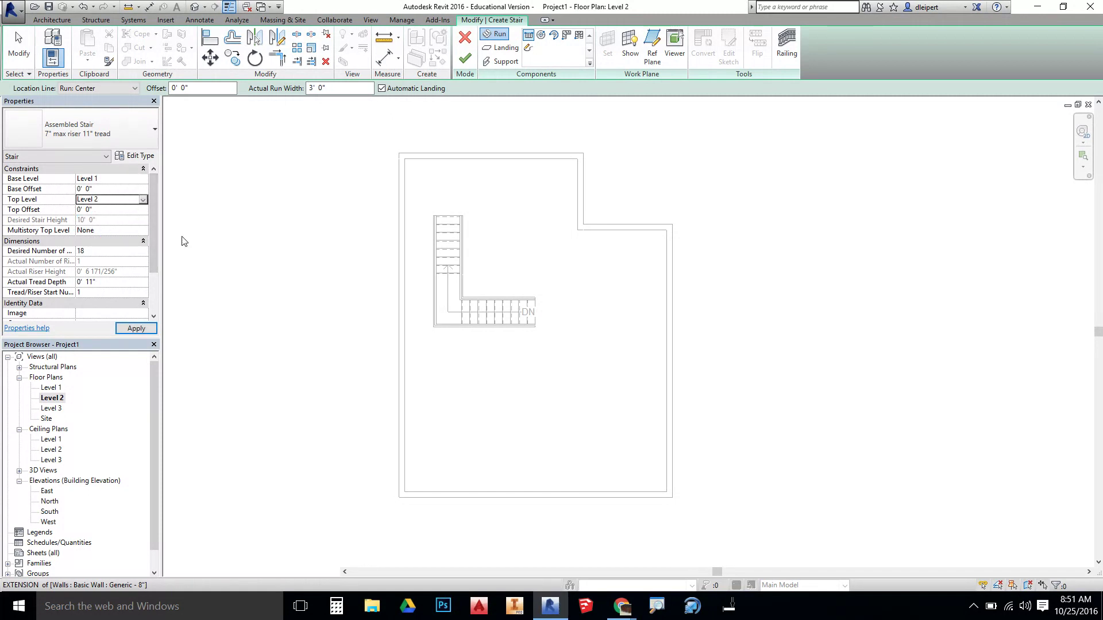
pyautogui.click(640, 266)
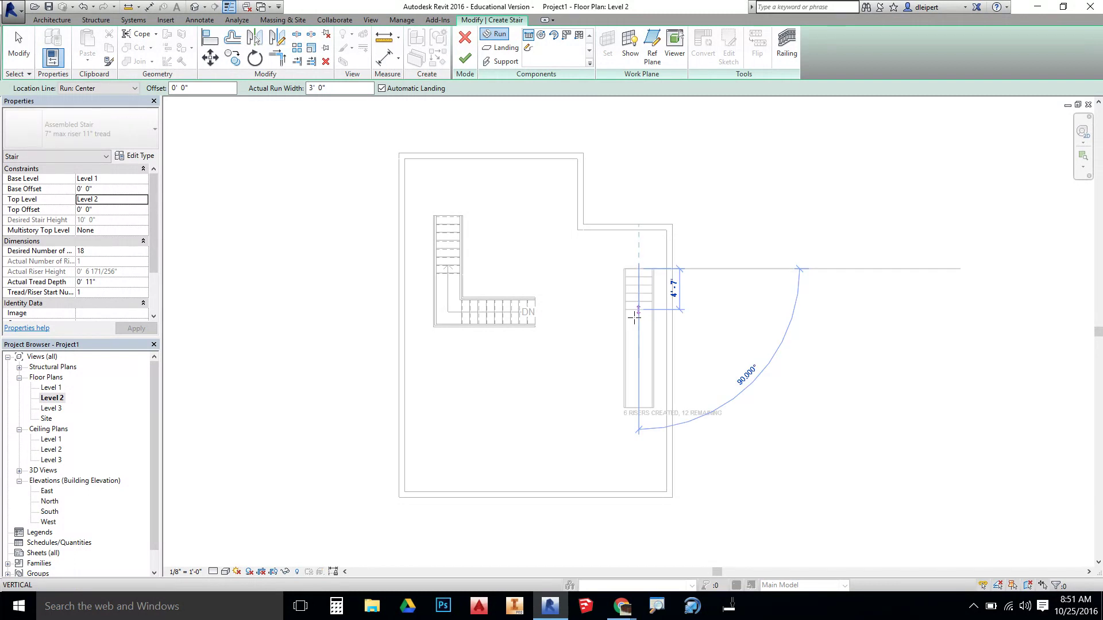
pyautogui.click(639, 408)
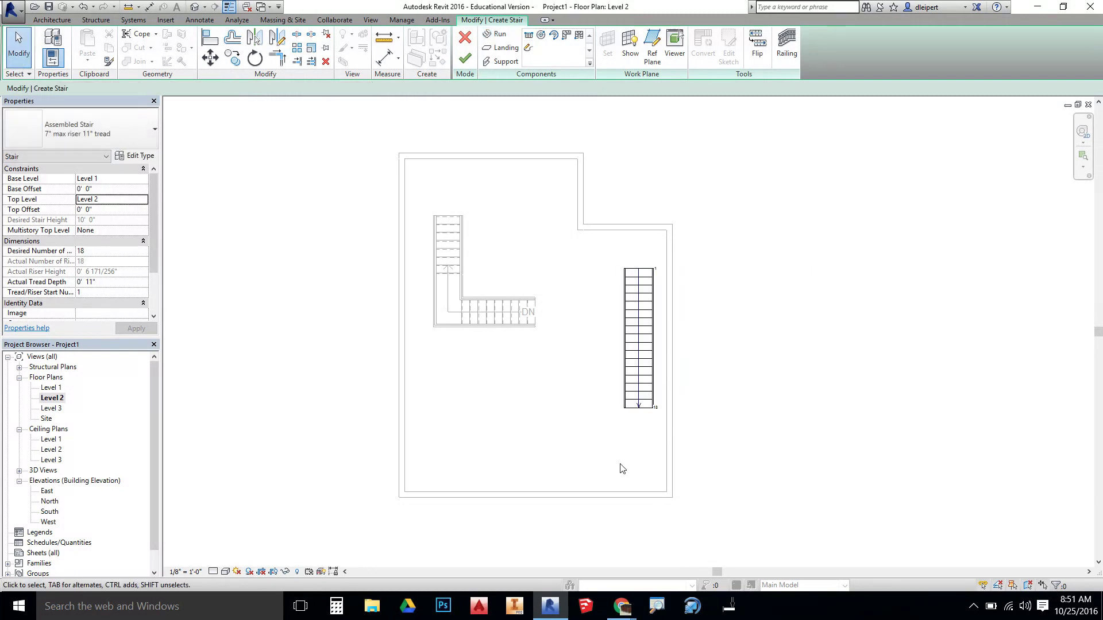
# - Finish the straight stair and view the building in 3D, orbited to show both stairs
pyautogui.click(465, 58)
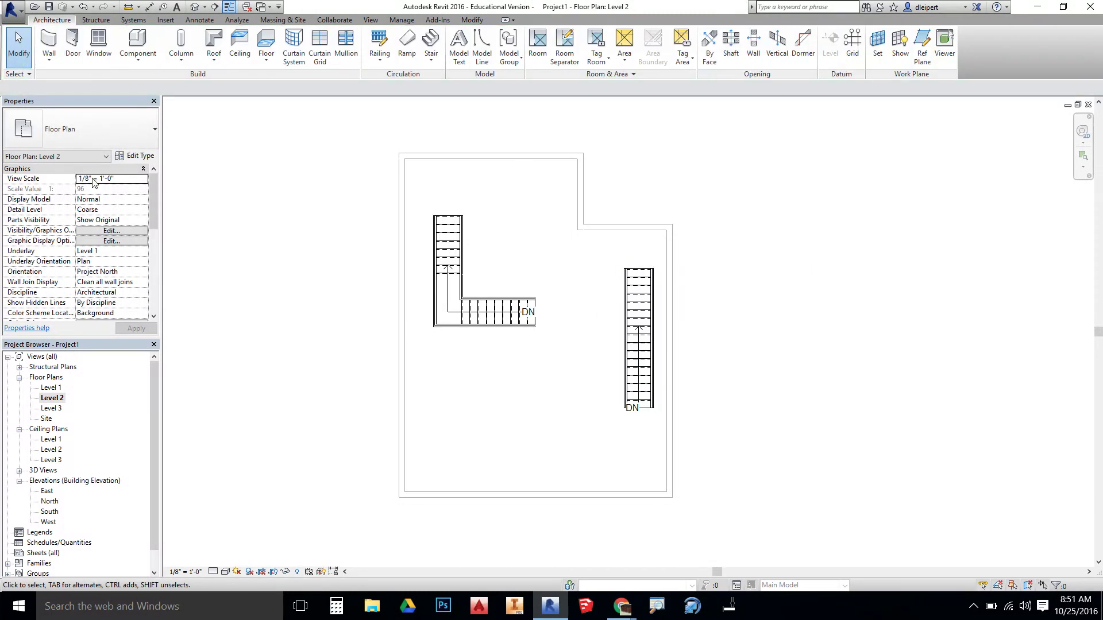
pyautogui.click(194, 7)
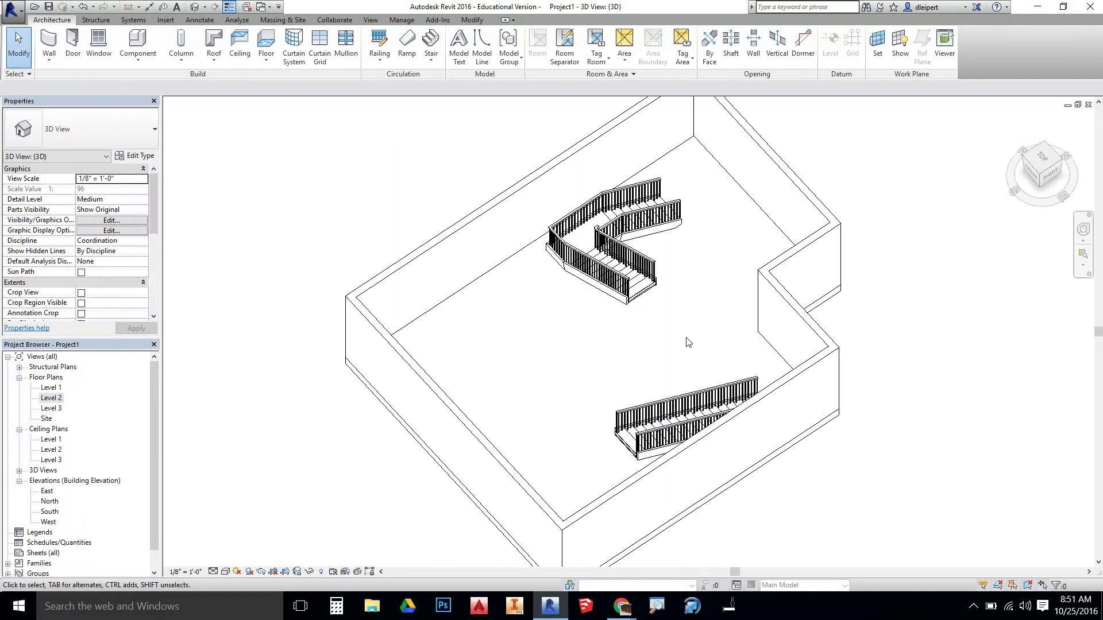
pyautogui.keyDown('shift'); pyautogui.moveTo(459, 253); pyautogui.dragTo(561, 275, button='middle'); pyautogui.keyUp('shift')
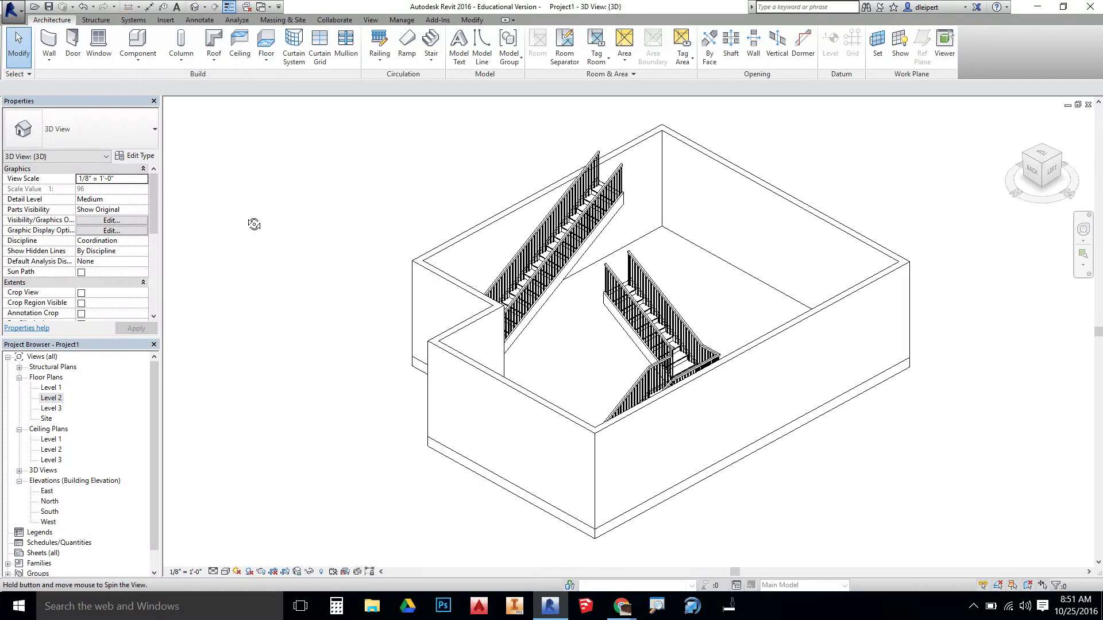
# - Select the straight and L-shaped stairs in turn to inspect them
pyautogui.click(562, 276)
pyautogui.click(625, 343)
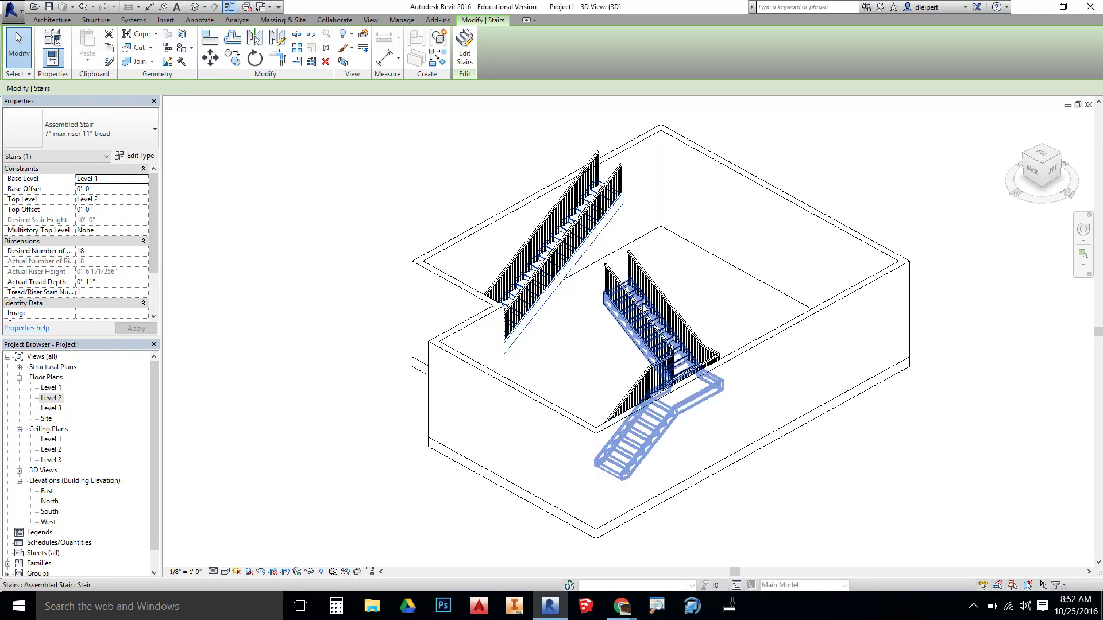
pyautogui.click(546, 253)
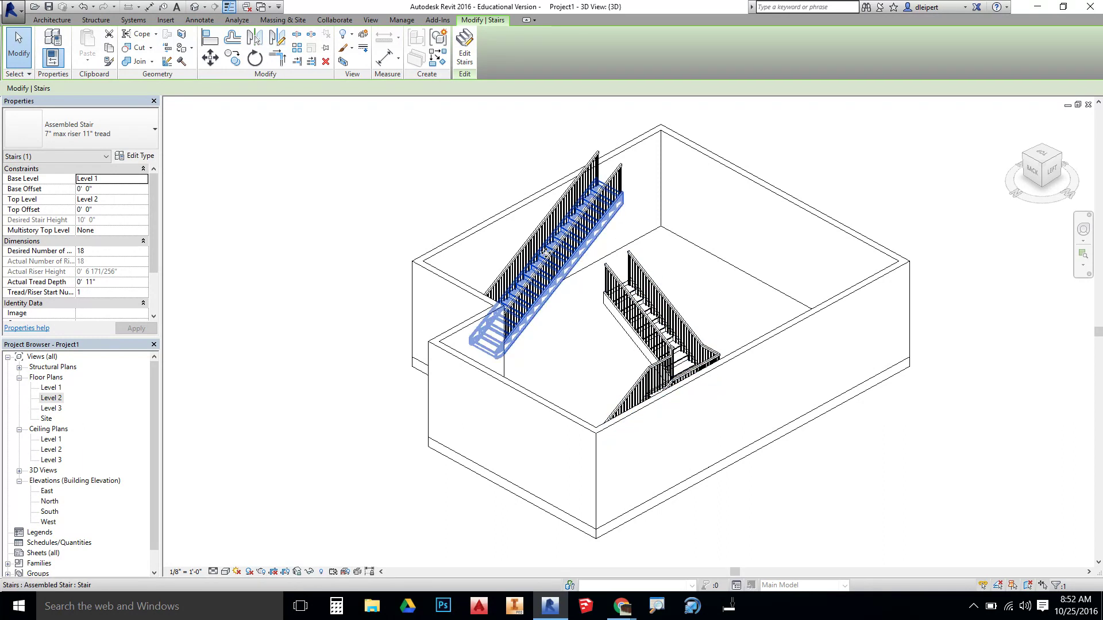
pyautogui.click(569, 297)
pyautogui.click(633, 307)
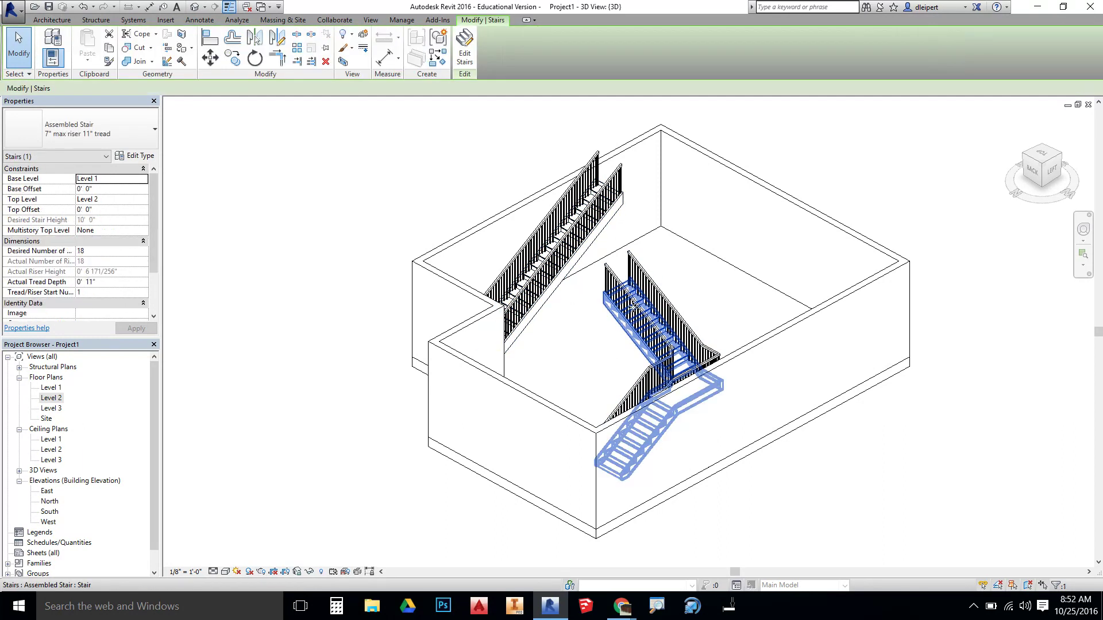
# - In the Level 1 floor plan, flip the L-shaped stair's direction and flip it back
pyautogui.doubleClick(49, 389)
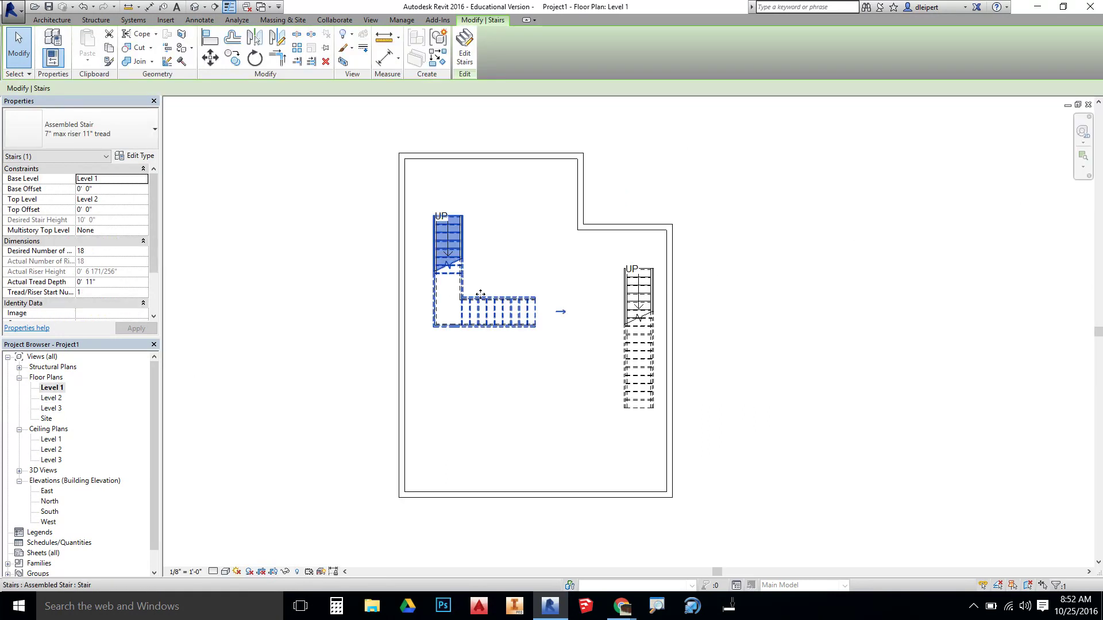
pyautogui.click(562, 314)
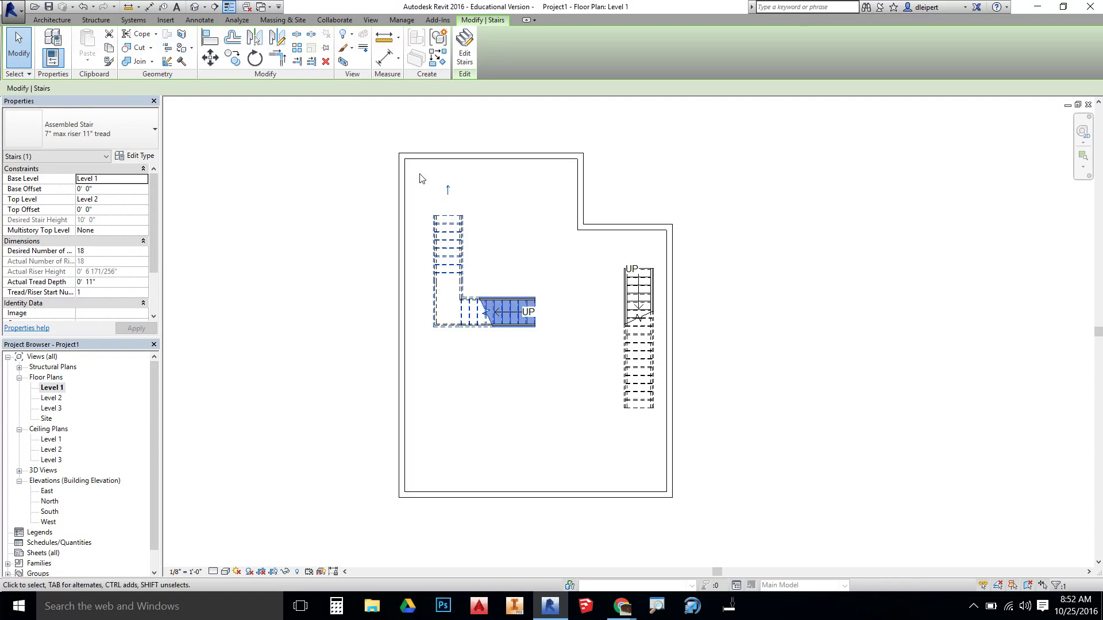
pyautogui.click(452, 198)
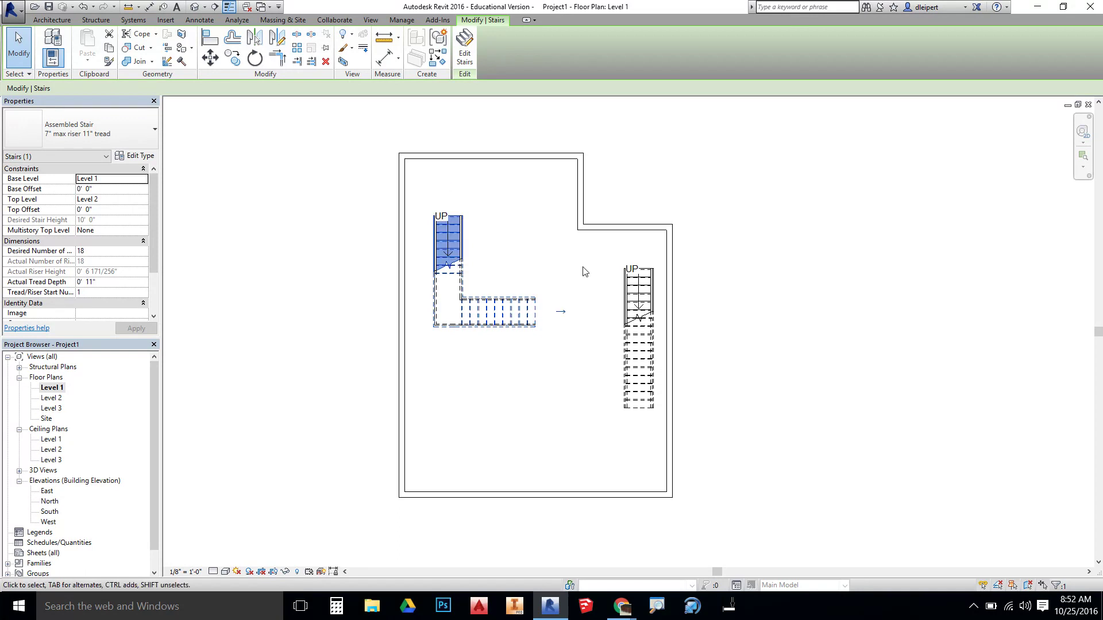